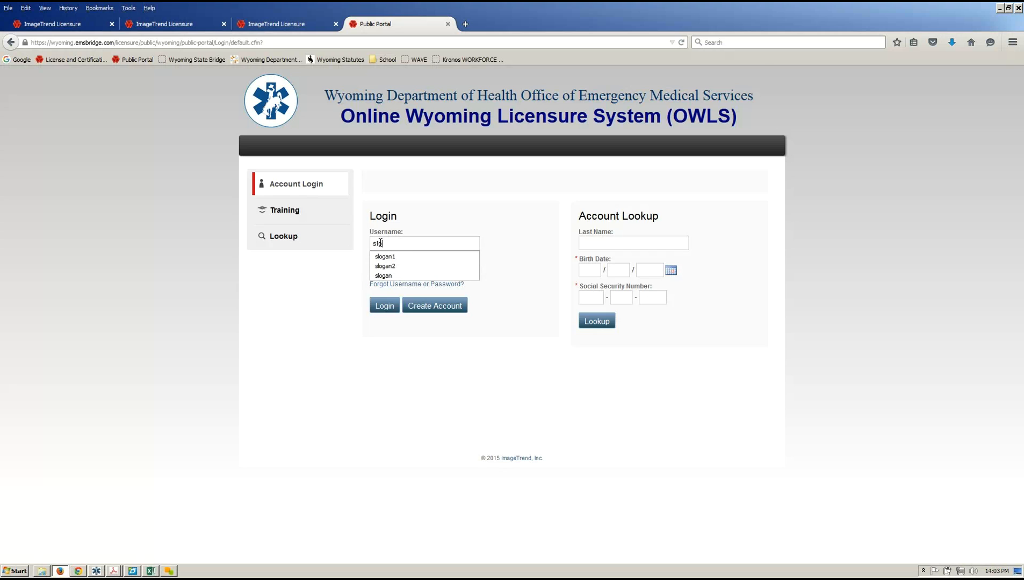
Log in to OWLS with the suggested username and saved password to reach My Account.
text(gan2)
key(Tab)
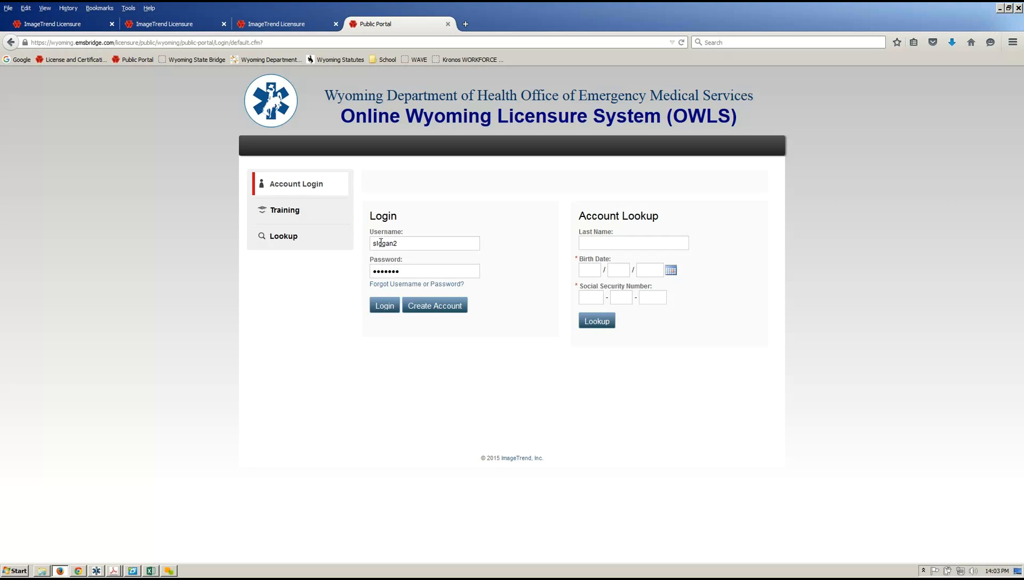
click(381, 306)
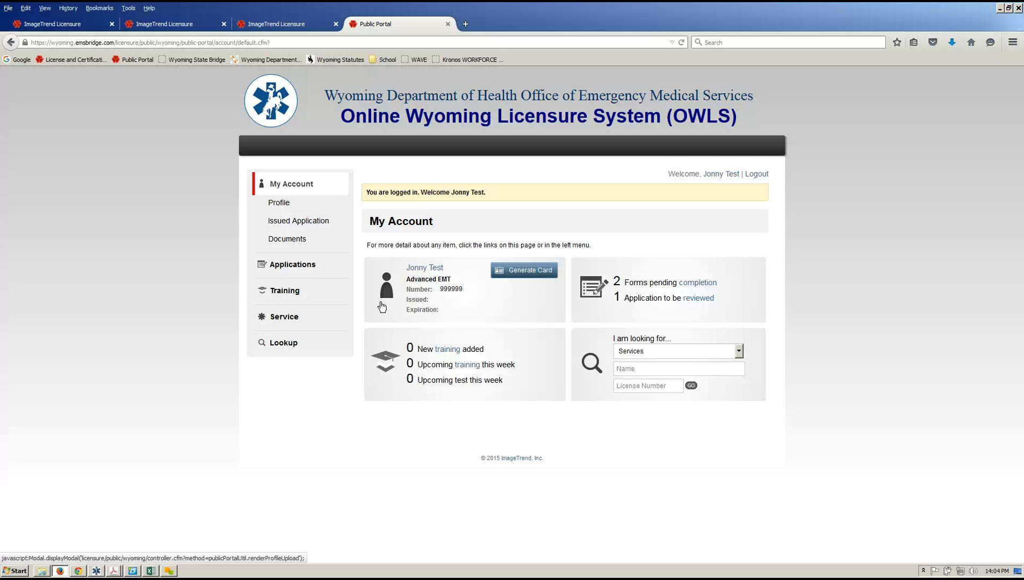
From the Applications list, start a new Individual Training Upload application.
click(294, 269)
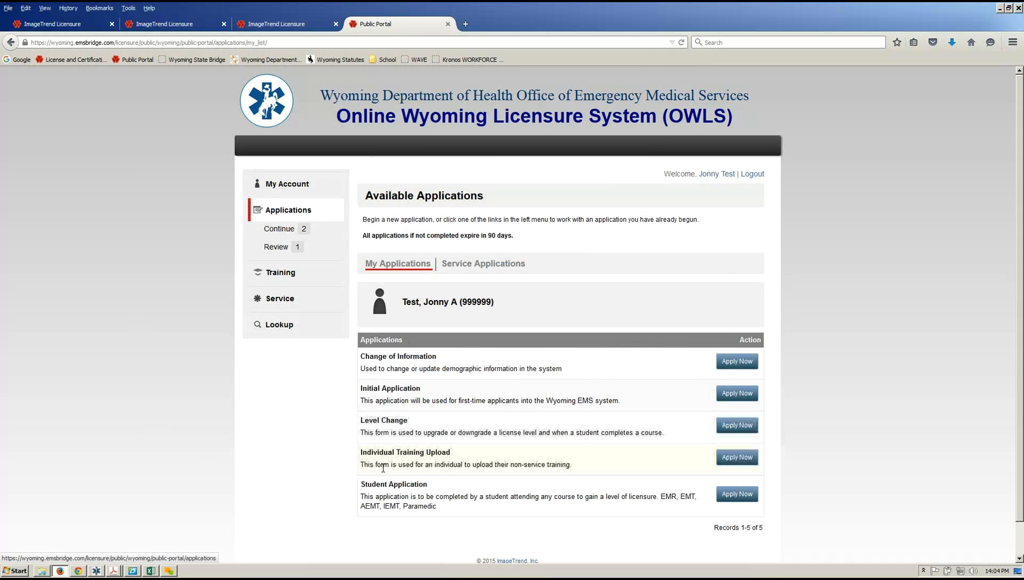
click(742, 460)
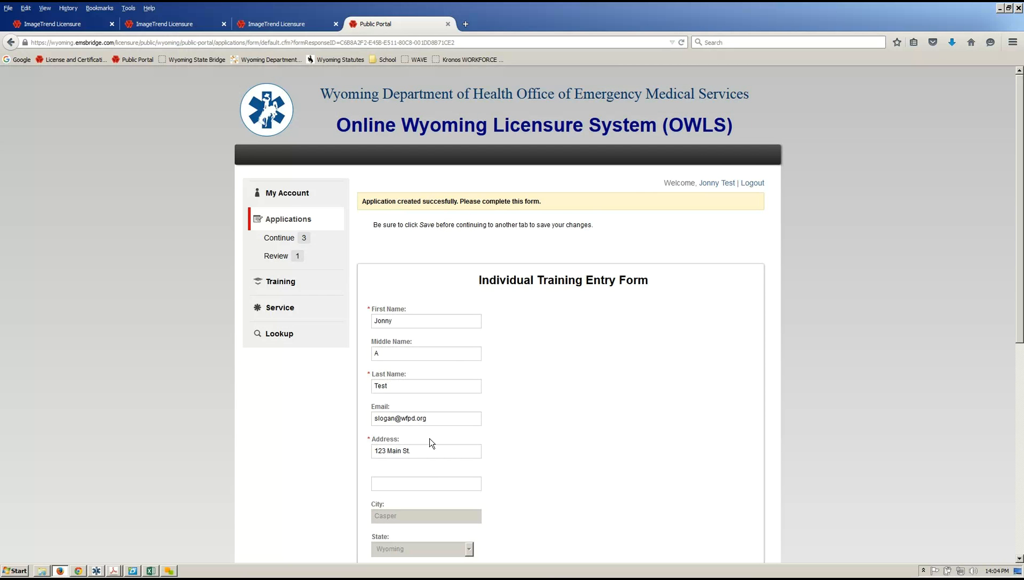
Look up the city for postal code 82601.
scroll(649, 347, down, 3)
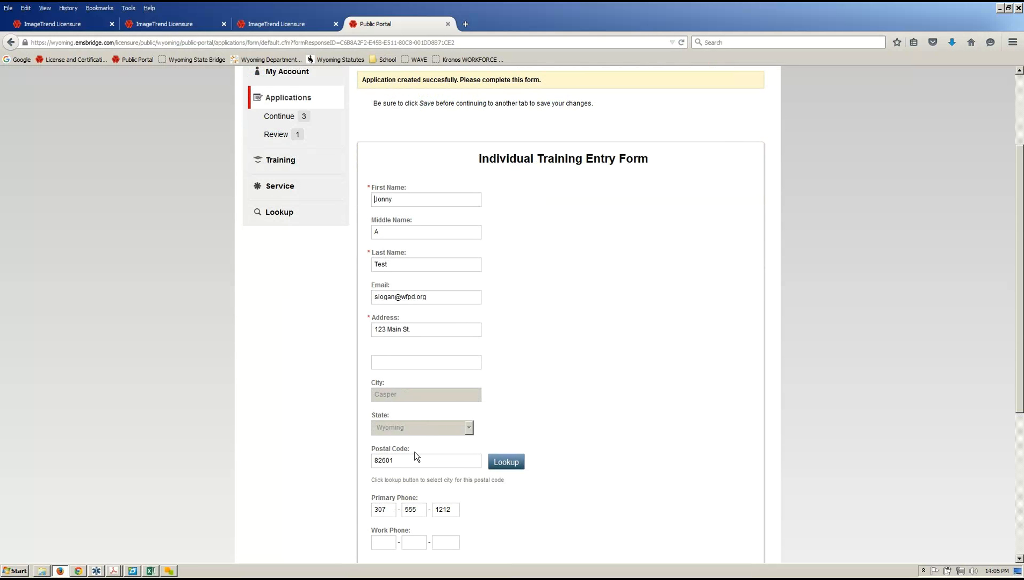
double_click(414, 458)
click(506, 463)
Keep Advanced EMT as the renewal certification level and save the entry form.
scroll(419, 174, down, 5)
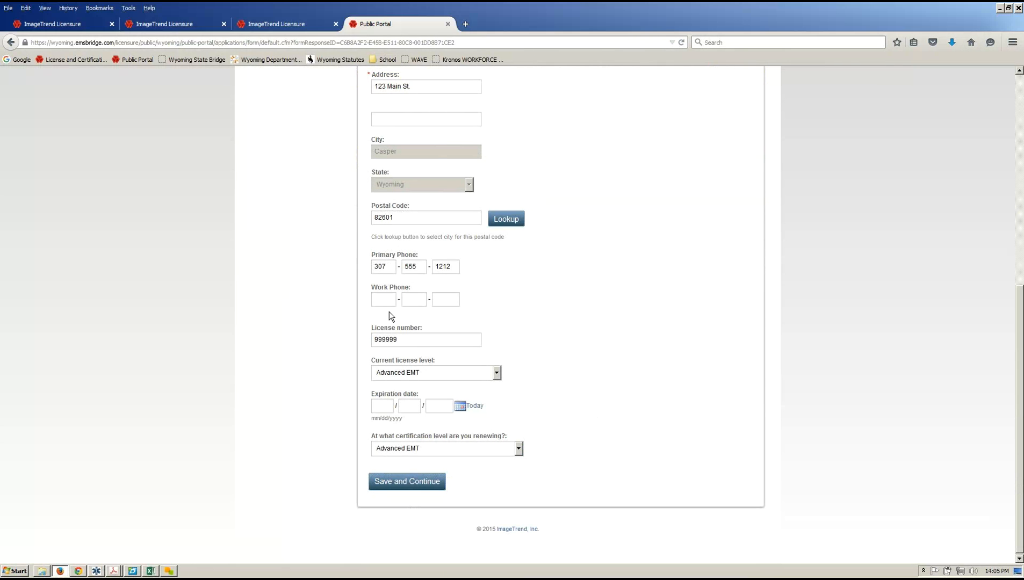
click(518, 450)
click(459, 472)
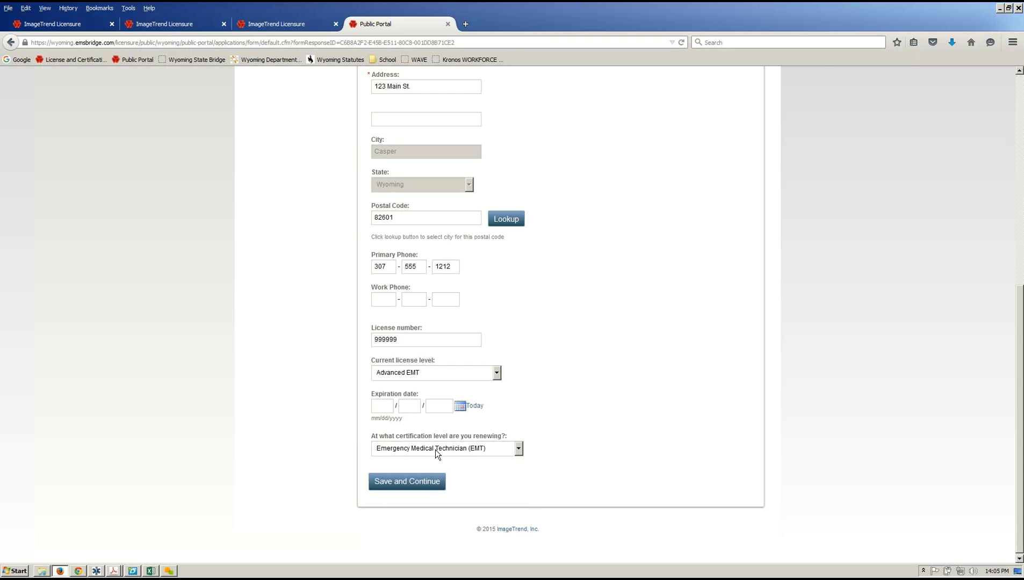
click(435, 449)
click(428, 469)
click(421, 450)
click(427, 483)
click(413, 486)
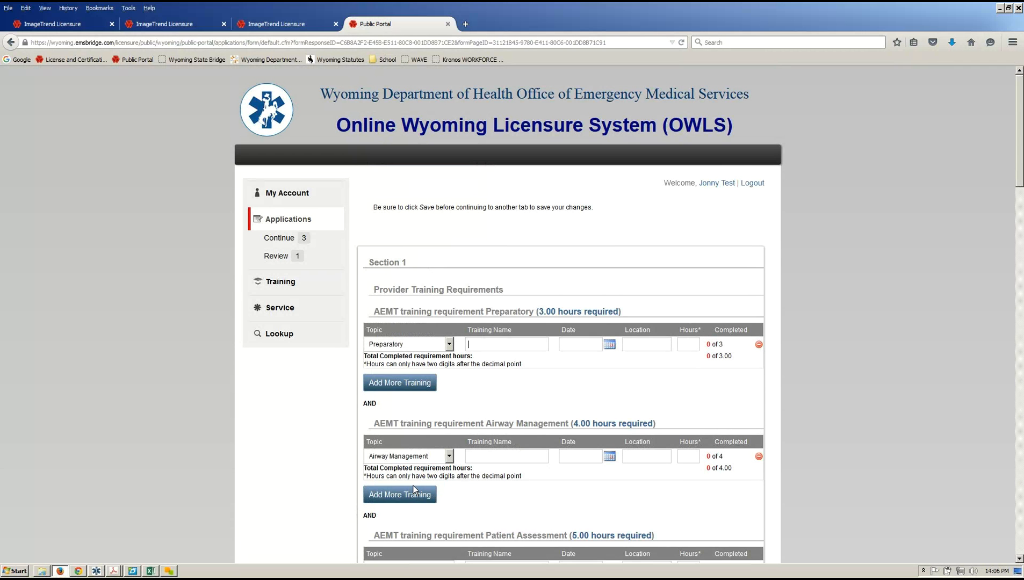
Review AEMT requirements: Preparatory 3.00, Airway Management 4.00, Patient Assessment 5.00, Trauma 10.00 hours.
triple_click(384, 312)
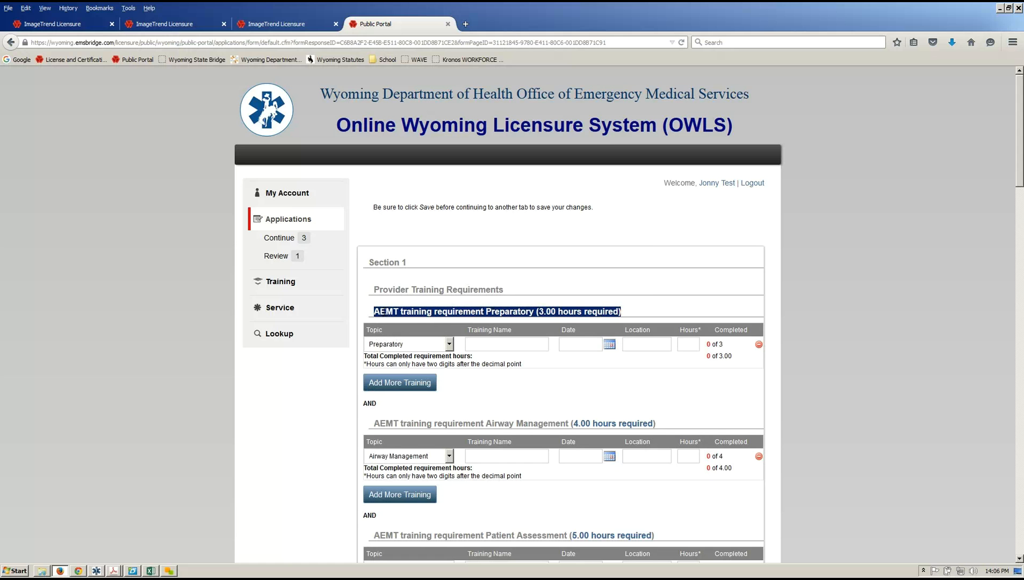
triple_click(383, 311)
double_click(382, 311)
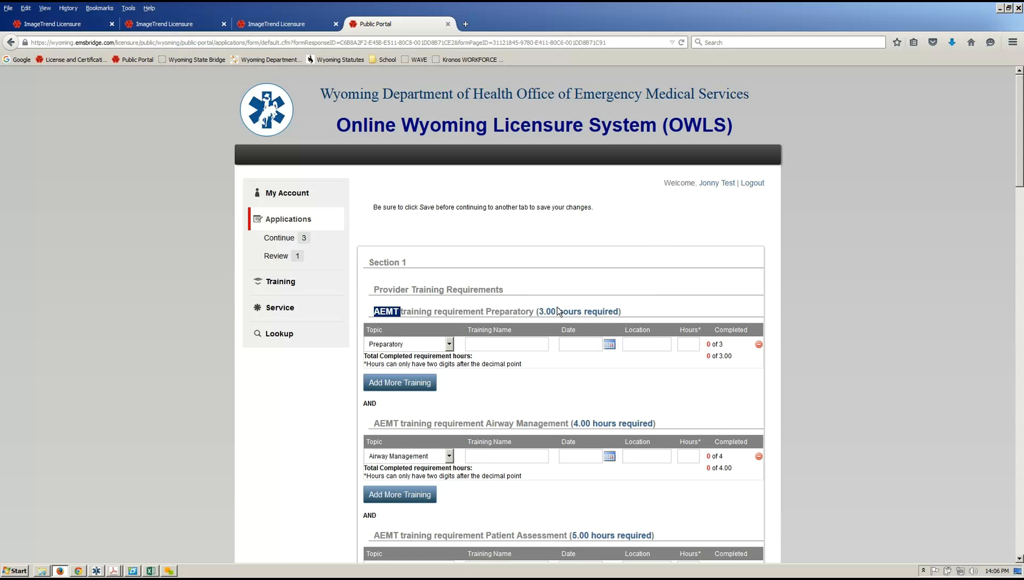
click(417, 313)
scroll(698, 398, down, 10)
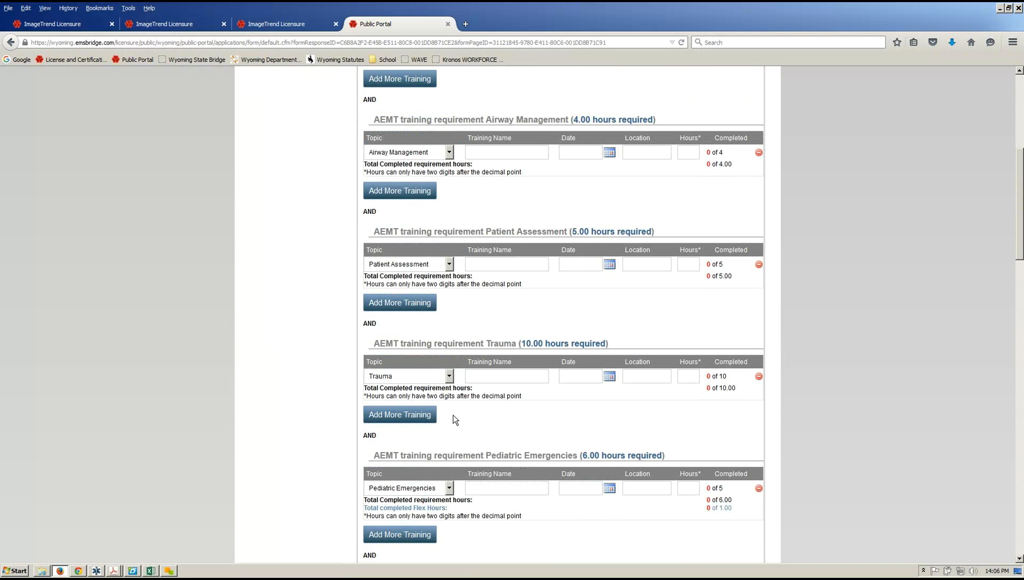
scroll(453, 416, down, 11)
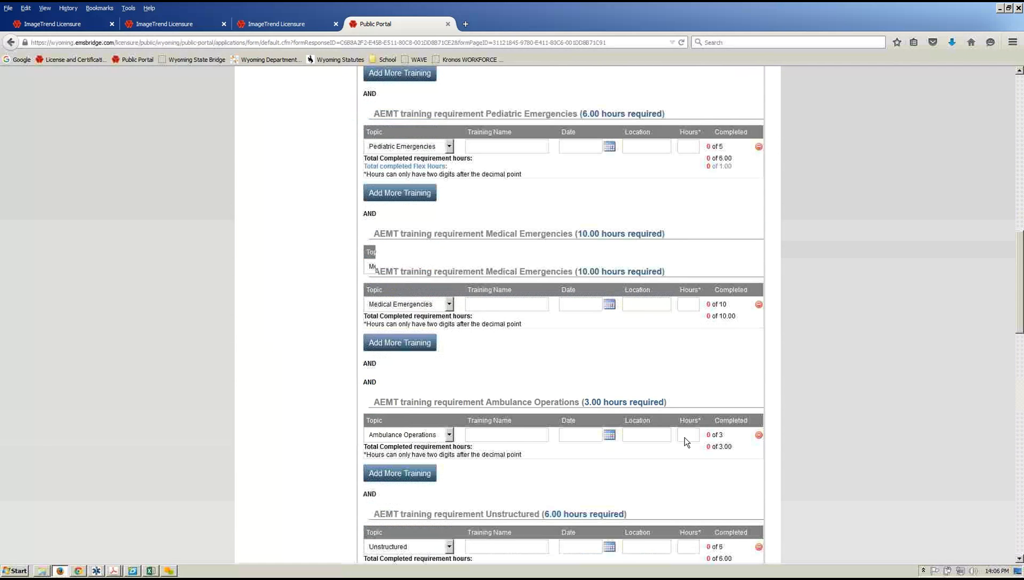
scroll(685, 437, down, 20)
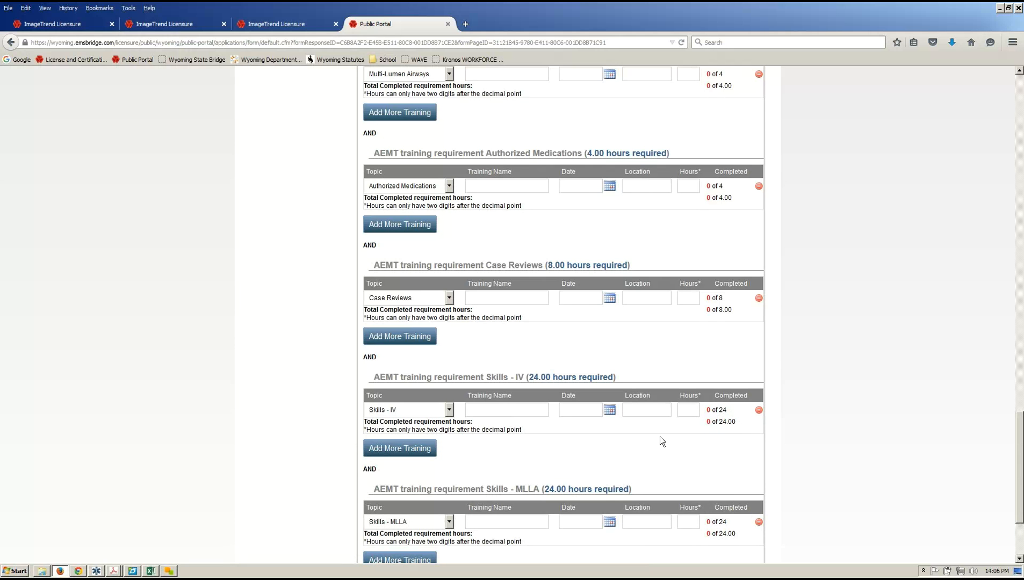
scroll(660, 437, down, 5)
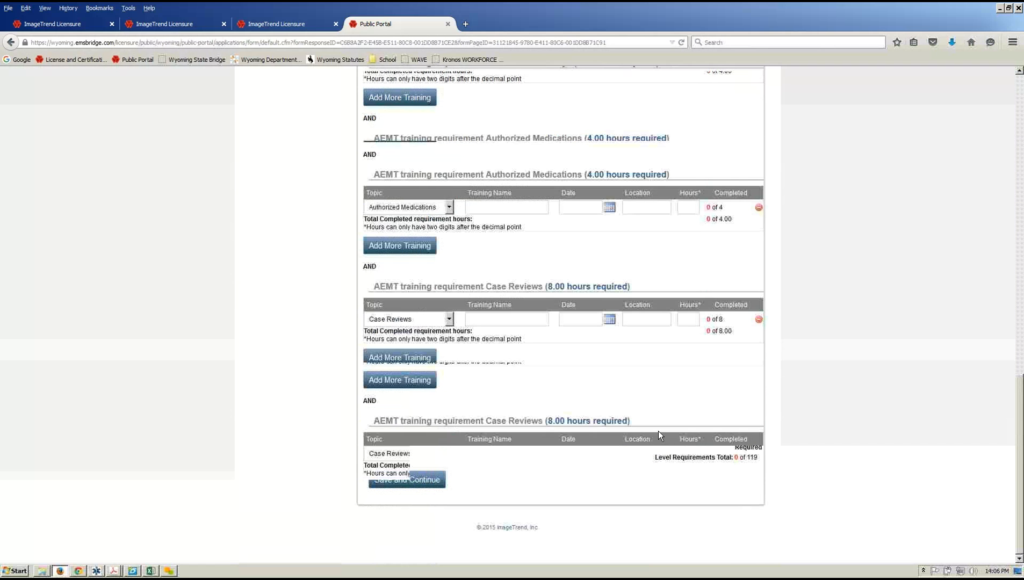
scroll(650, 430, up, 15)
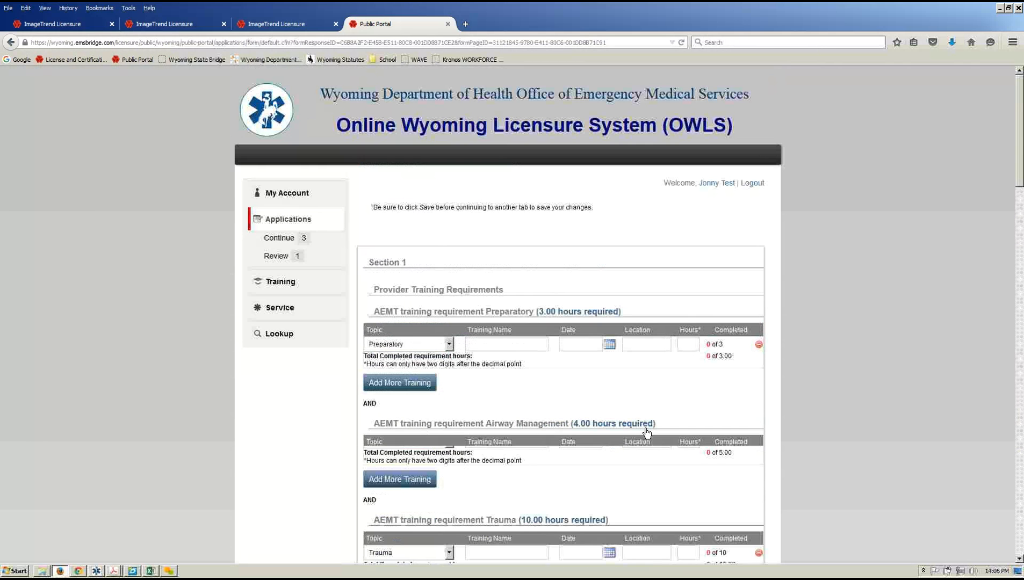
scroll(646, 433, down, 2)
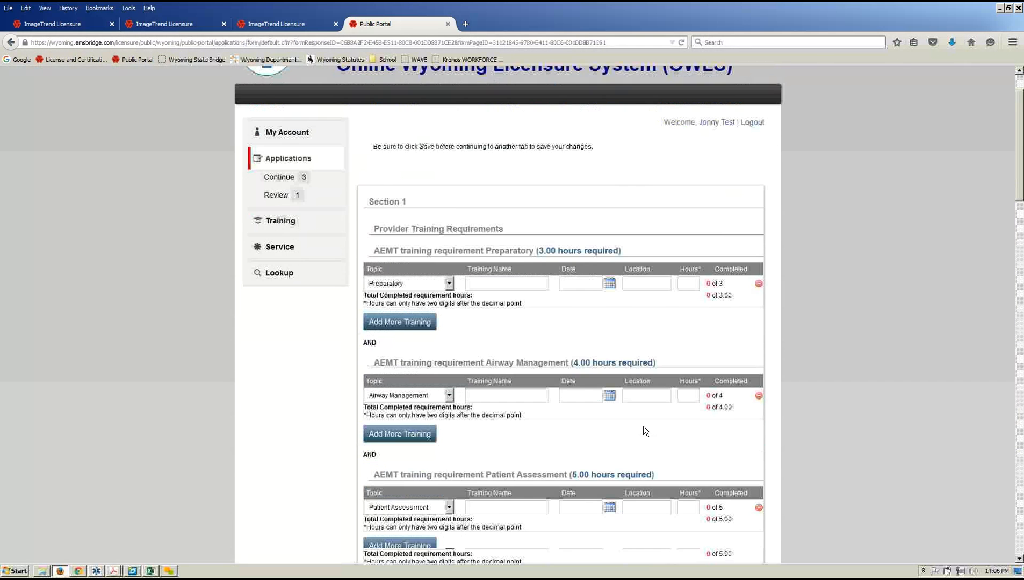
scroll(644, 430, down, 2)
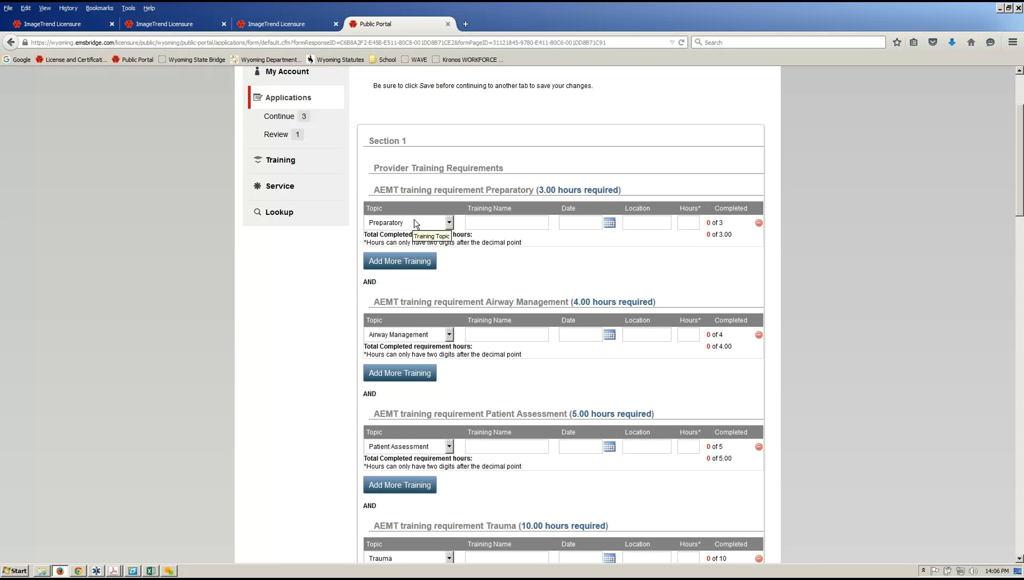
Log Preparatory training 'OWLS' on 09/15/2015 at OEMS for 1.5 hours.
click(483, 226)
text(OWLS)
text(09)
text(/15/2015)
click(610, 227)
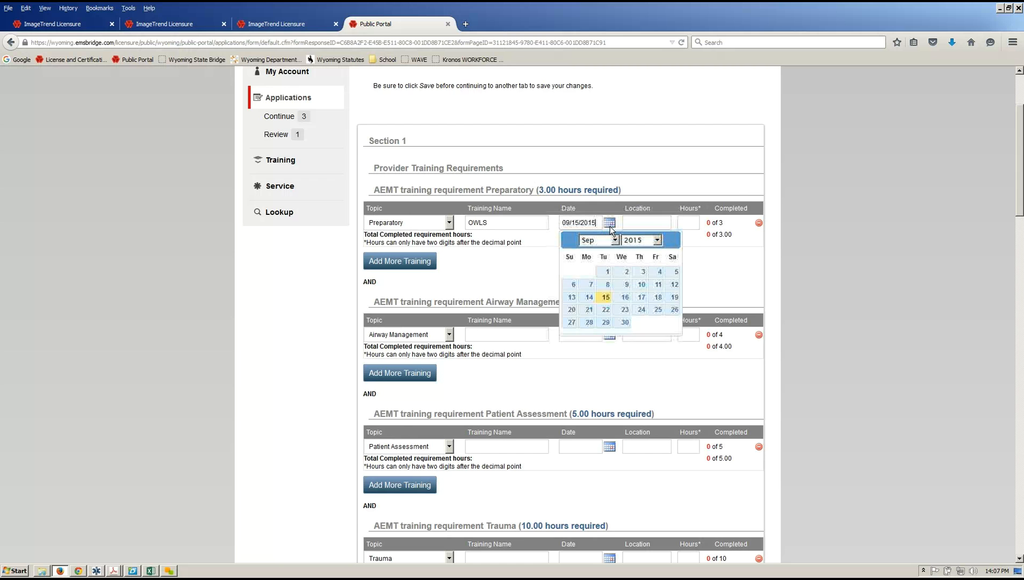
click(605, 299)
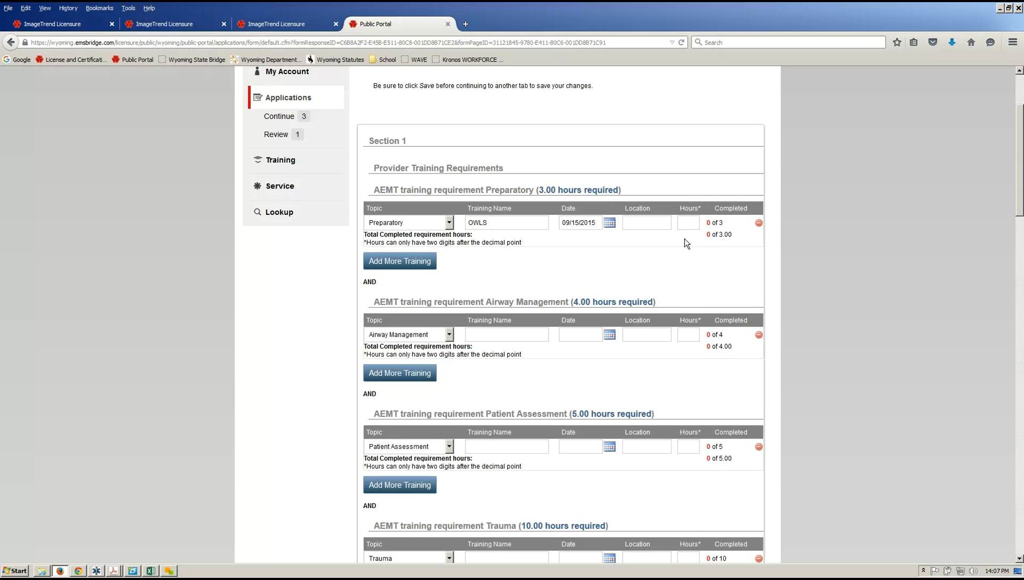
click(654, 229)
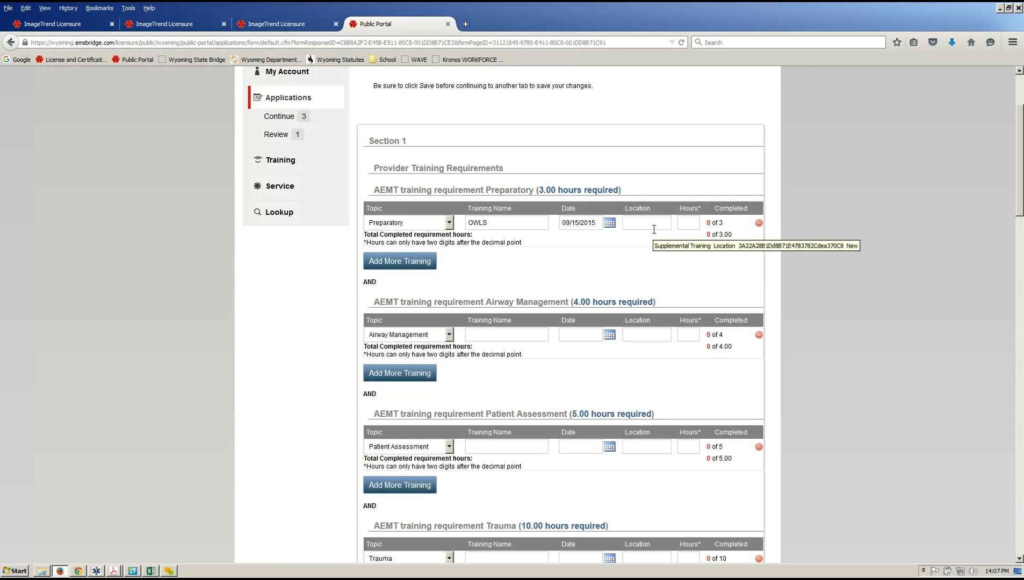
text(OEMS)
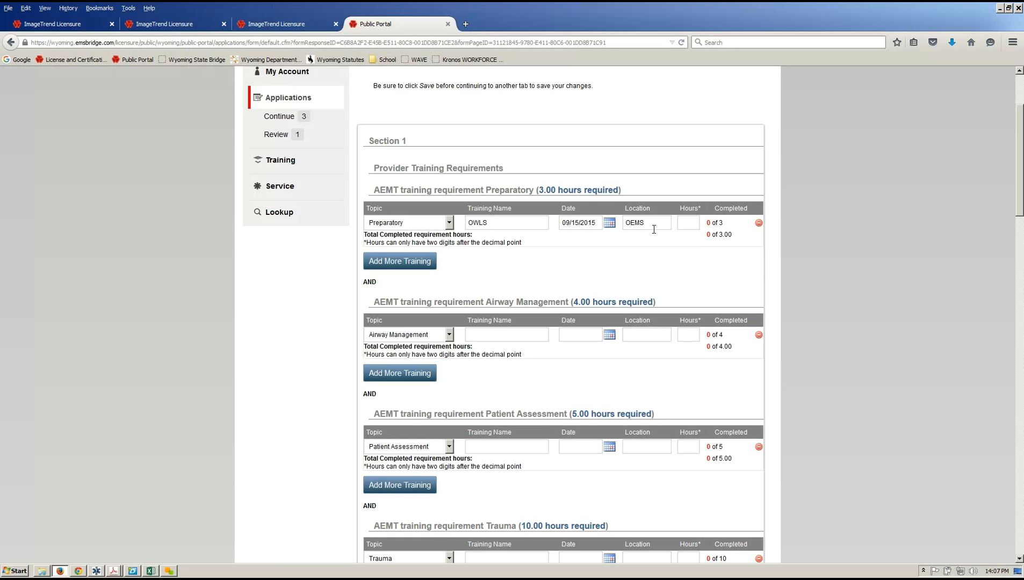
key(Tab)
text(1.5)
Add a second training row with its topic set to Preparatory.
click(690, 228)
click(431, 263)
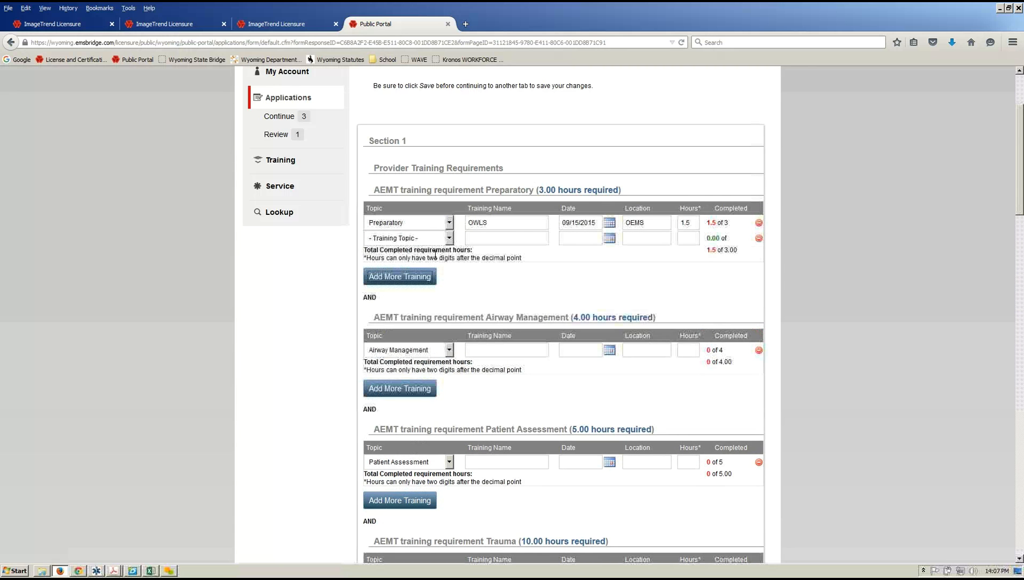
click(438, 240)
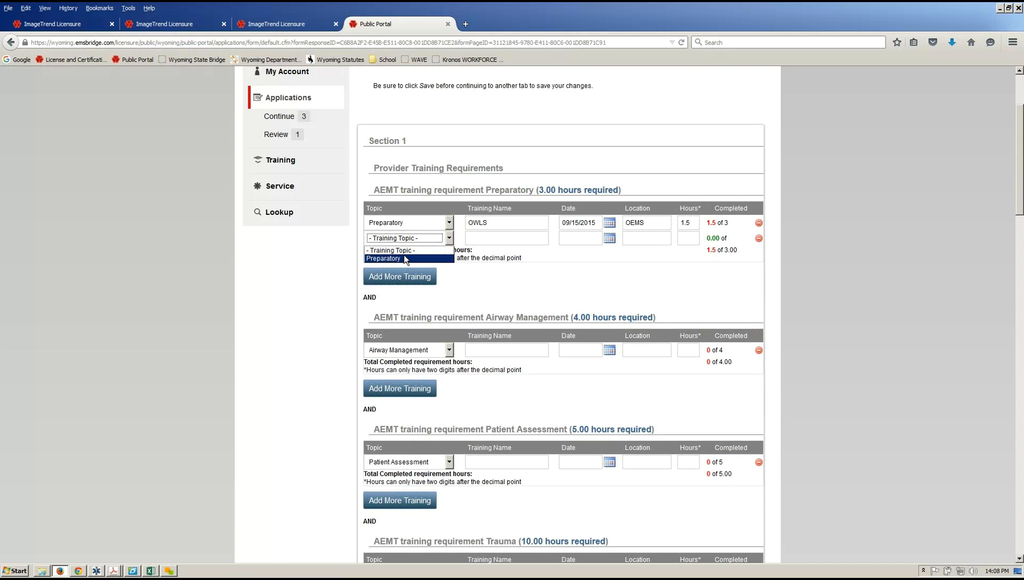
click(406, 247)
click(406, 243)
click(401, 250)
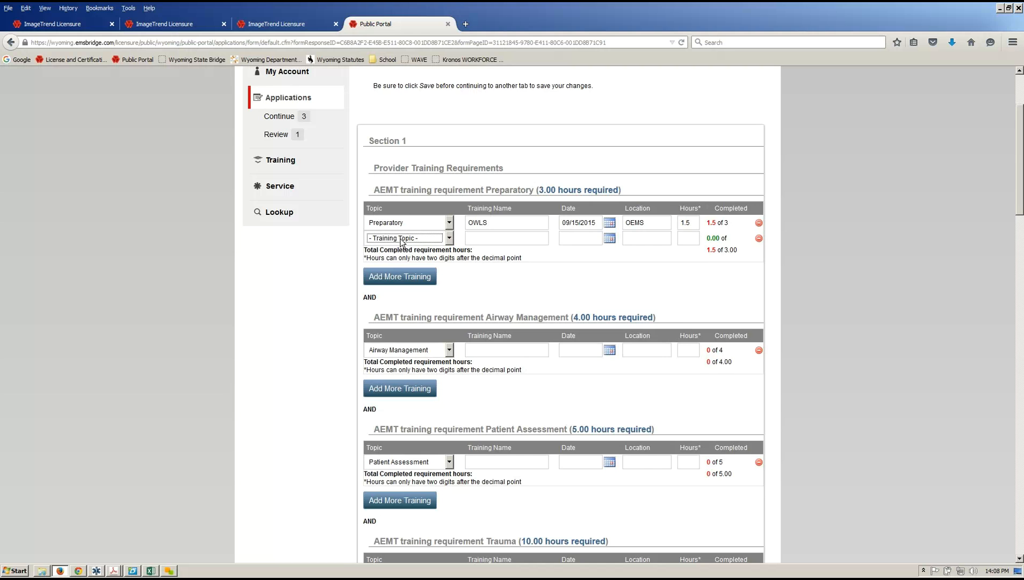
click(402, 240)
click(396, 258)
Fill the row with Documentation, 09/06/2015, AMR, 2 hours, making Preparatory 3.5 of 3.00.
click(490, 244)
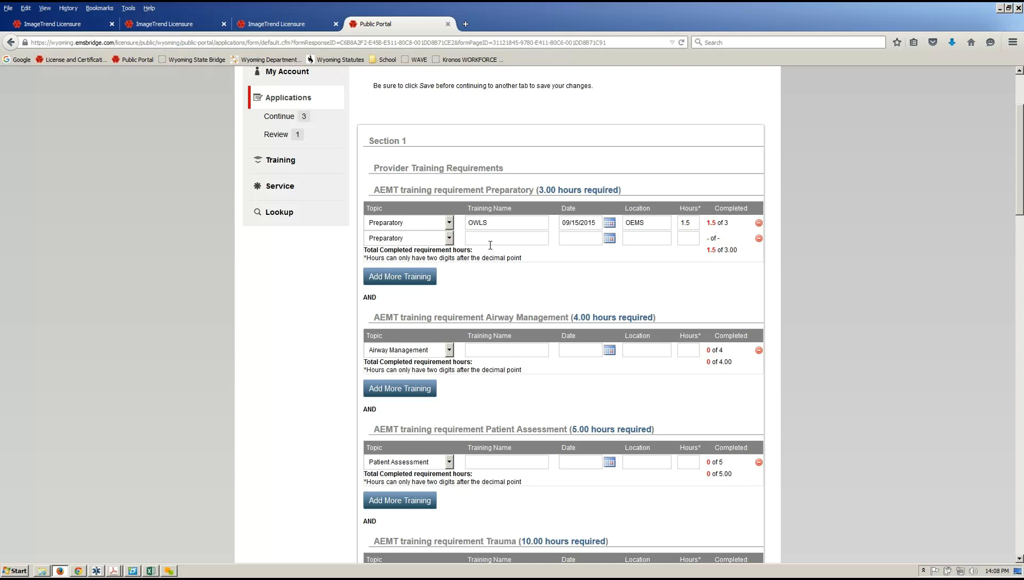
text(D)
text(oc)
text(umantation)
text(09/06/)
text(2015)
text(AMR)
text(2)
key(Tab)
scroll(508, 243, down, 1)
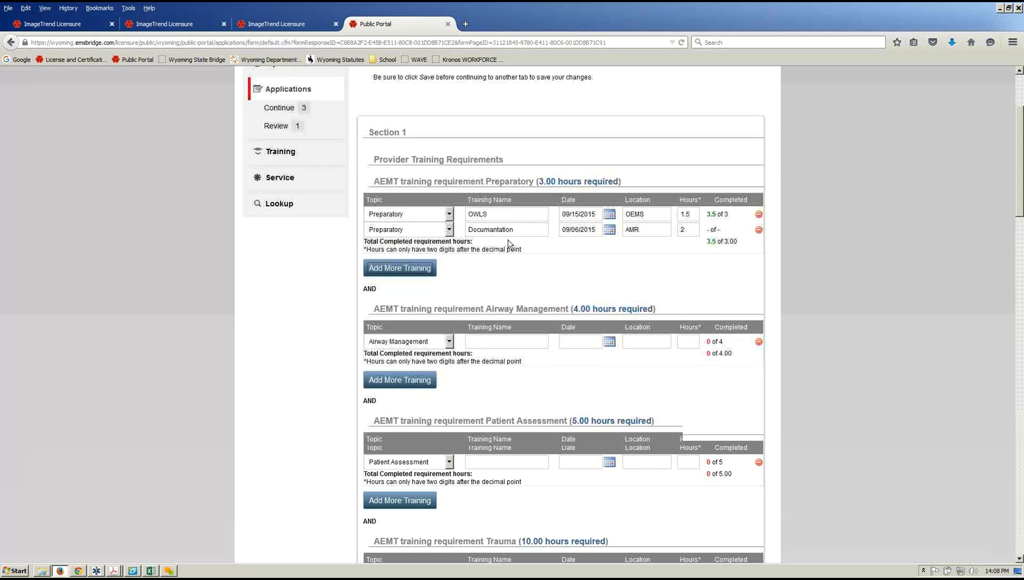
scroll(539, 102, down, 4)
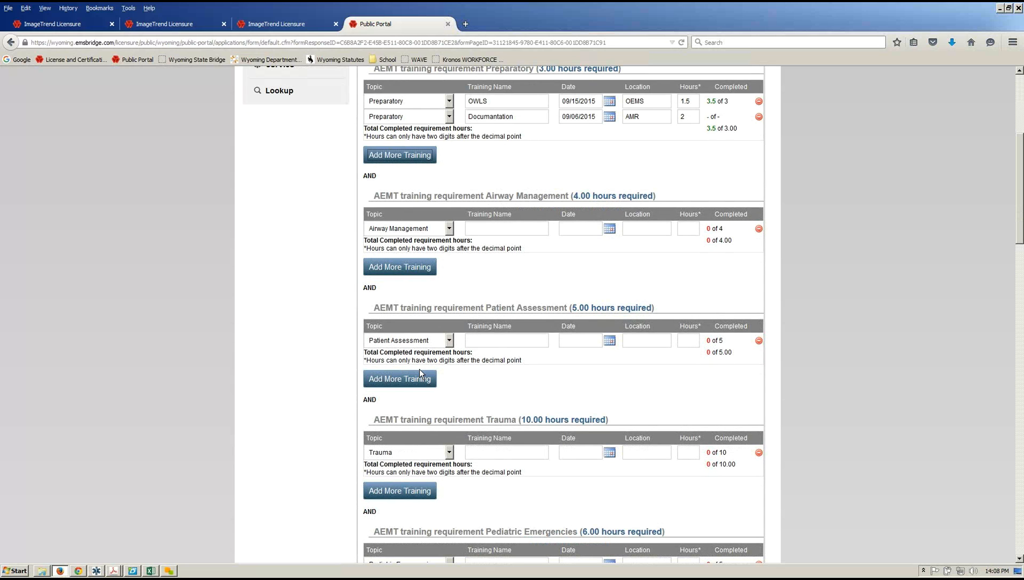
scroll(420, 369, down, 4)
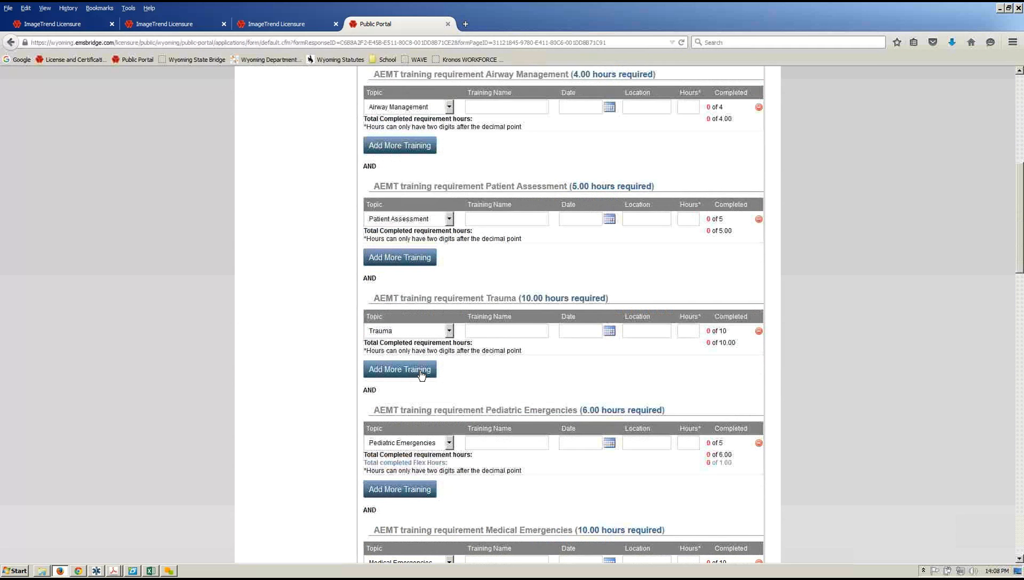
scroll(421, 375, down, 8)
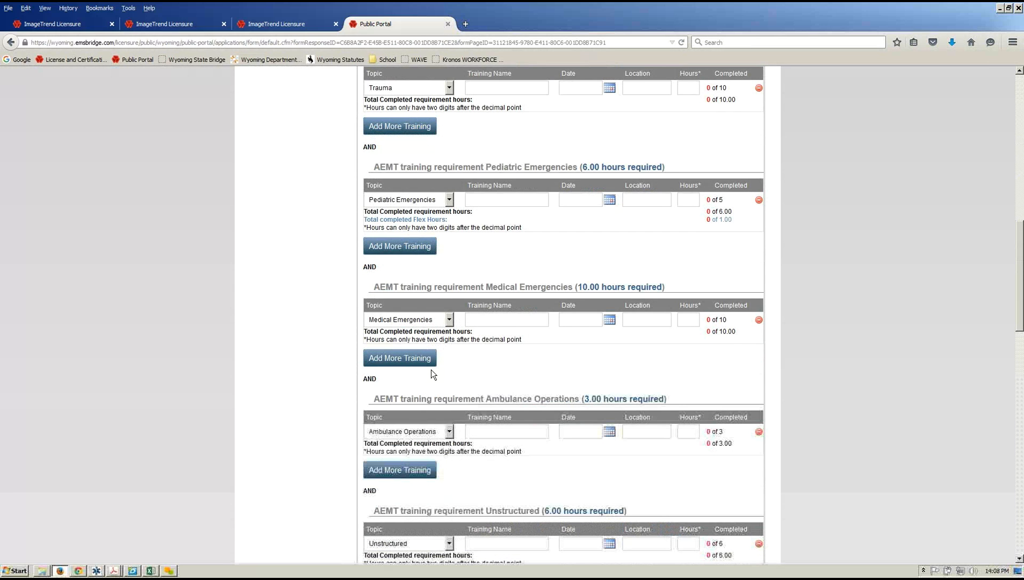
scroll(431, 370, down, 18)
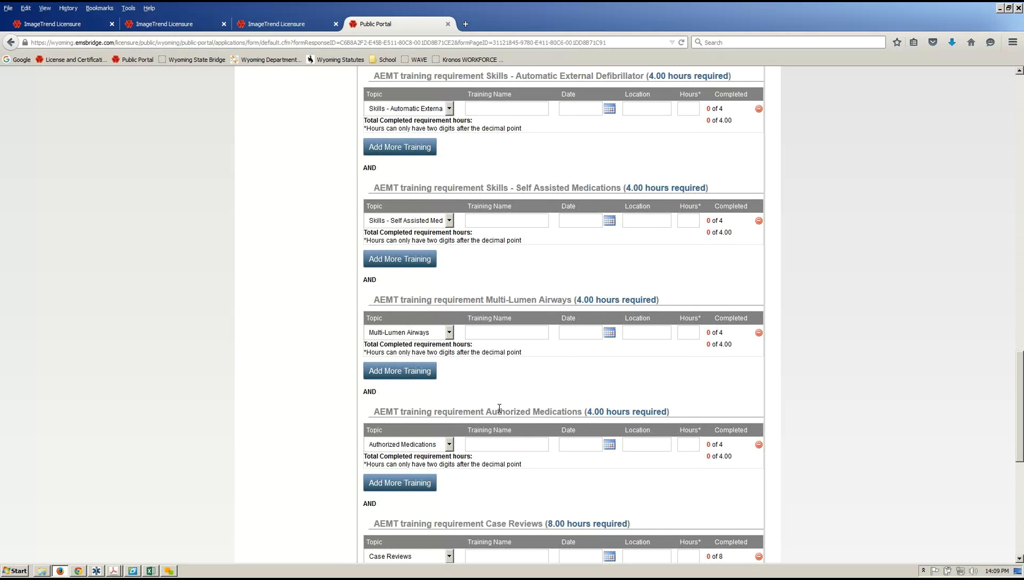
scroll(499, 408, down, 6)
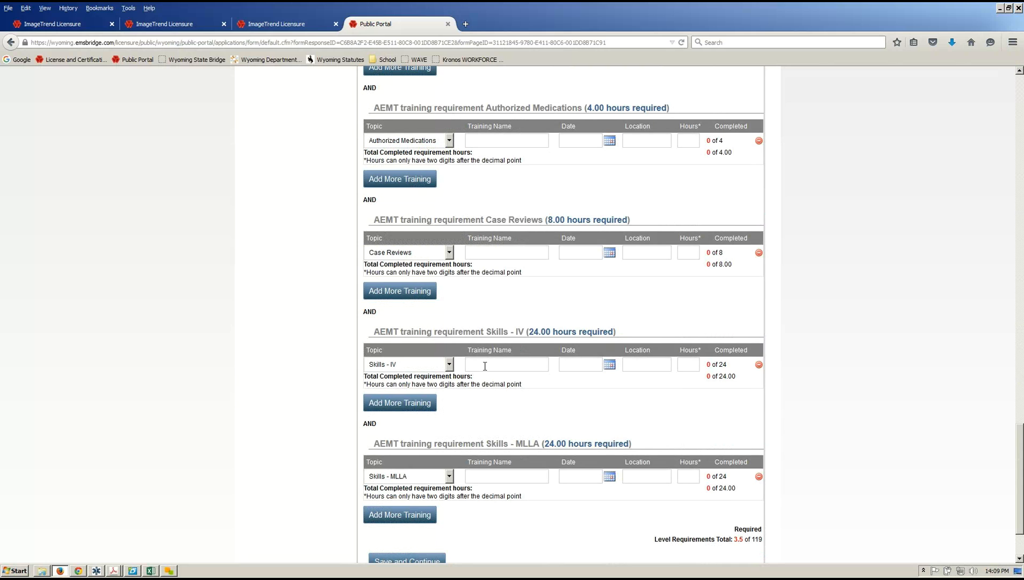
Log Skills - IV training 'IV Training' on 09/02/2015 at Casper Fire for 6 hours.
text(IV Training)
key(Tab)
click(609, 366)
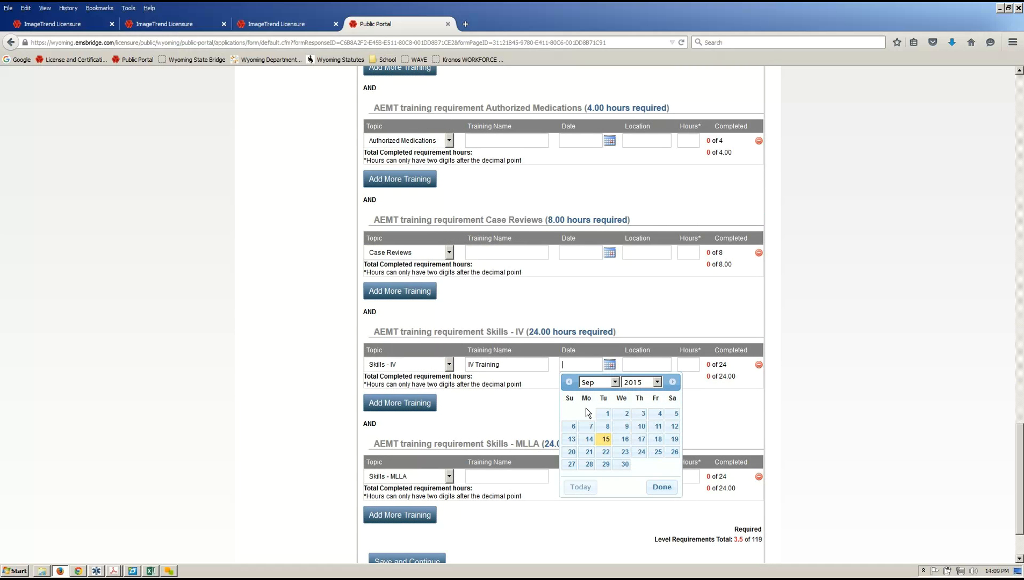
click(626, 413)
click(634, 368)
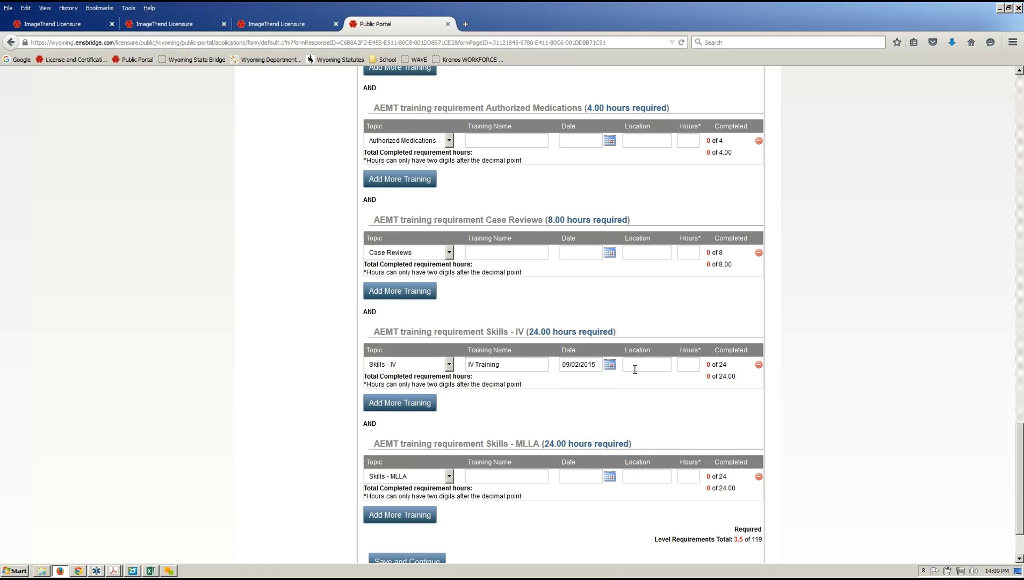
text(Casper Firew)
key(BackSpace)
key(Tab)
text(6)
key(Tab)
Add a new Skills - IV training row named 'Real Patient'.
click(370, 408)
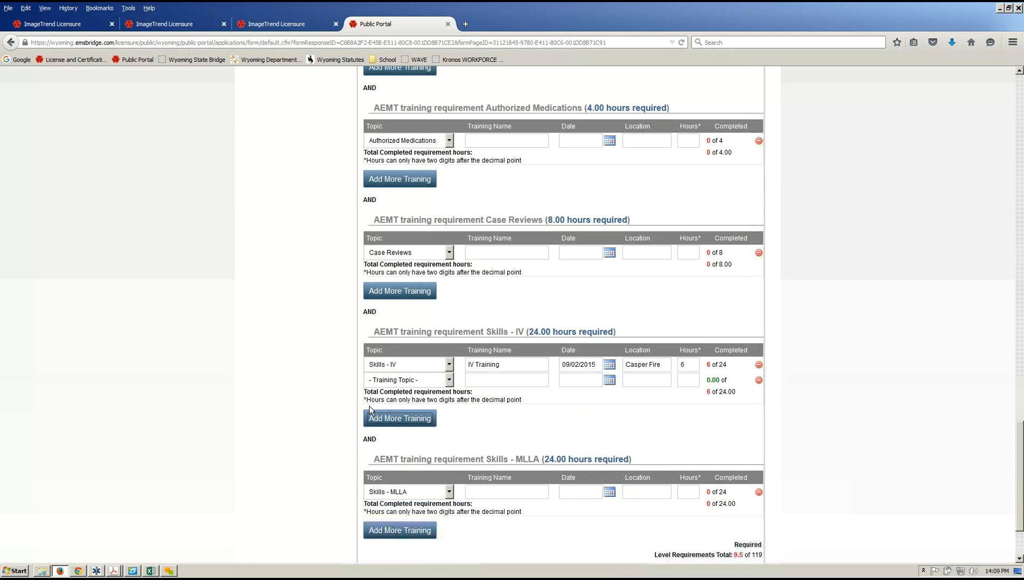
click(391, 377)
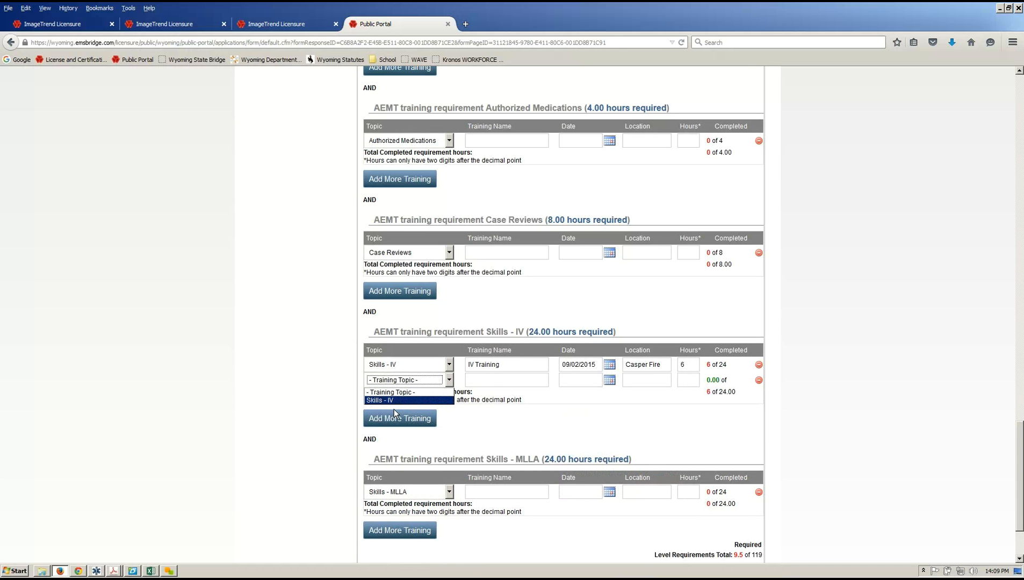
click(399, 400)
click(515, 380)
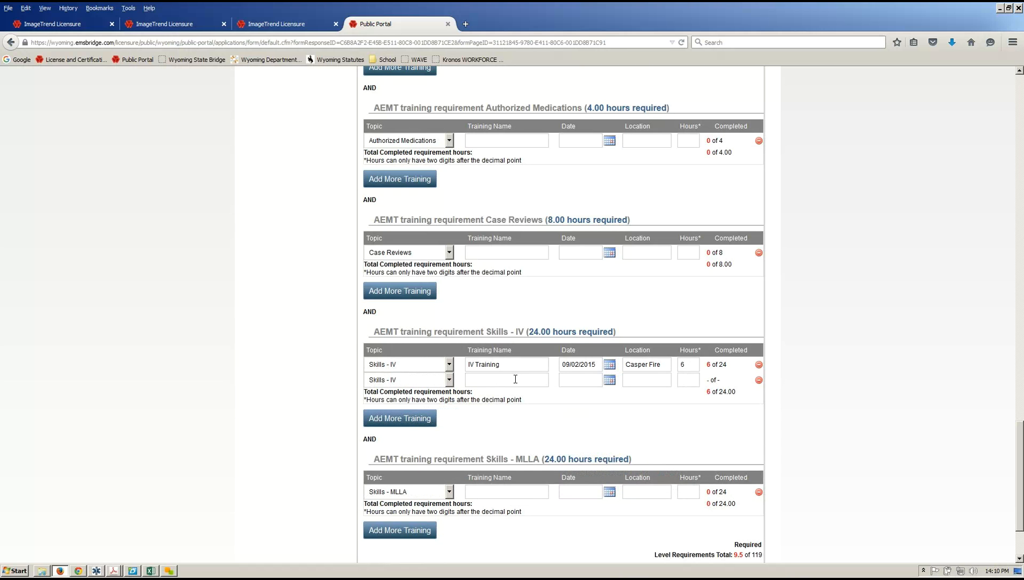
text(Real)
text(Patient)
Give Real Patient the date 09/15/2015, location Doc In WATRS, and 6 hours.
click(609, 380)
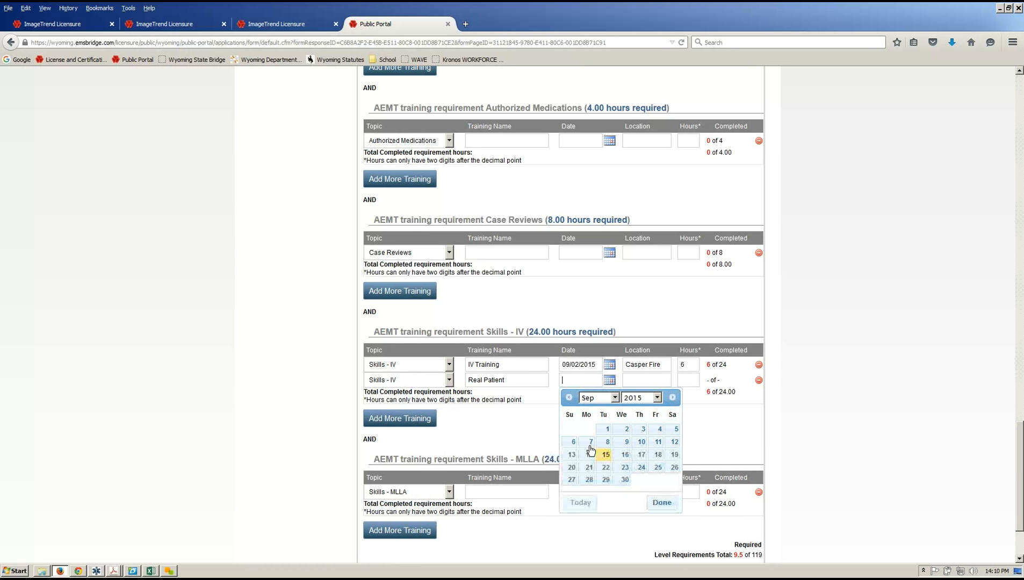
click(606, 455)
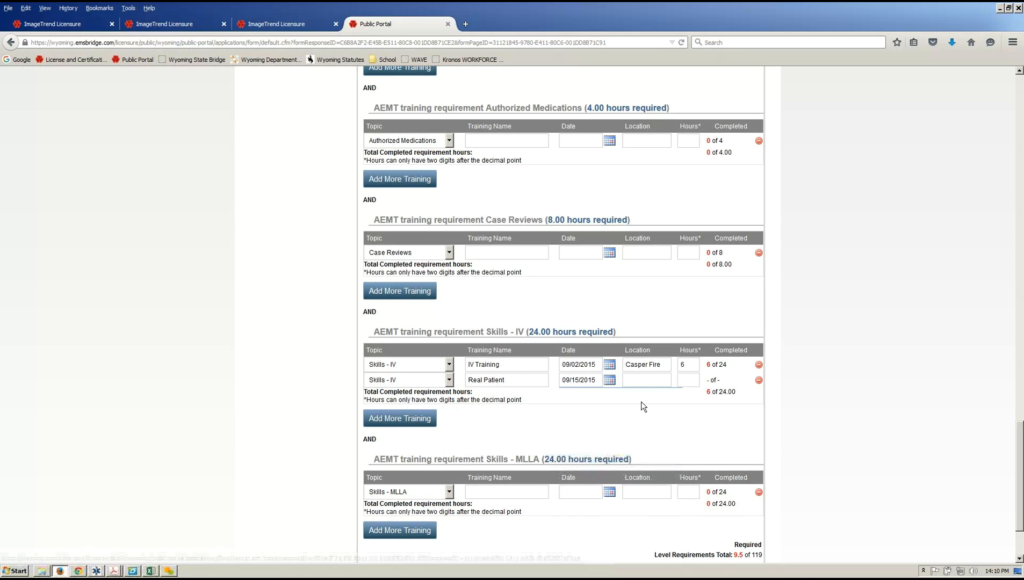
click(649, 379)
text(Do)
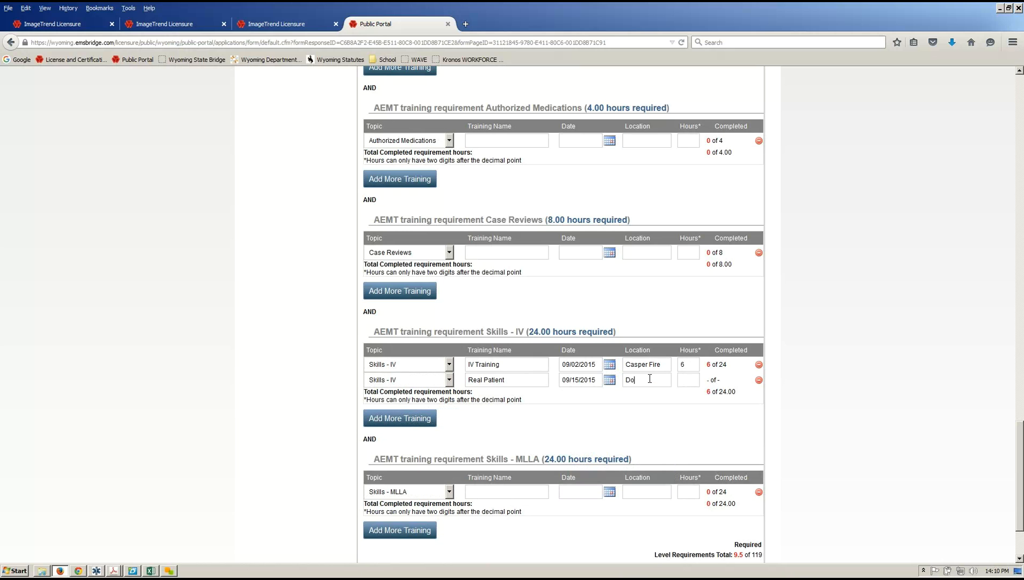
text(c In WATRS)
click(687, 384)
text(6)
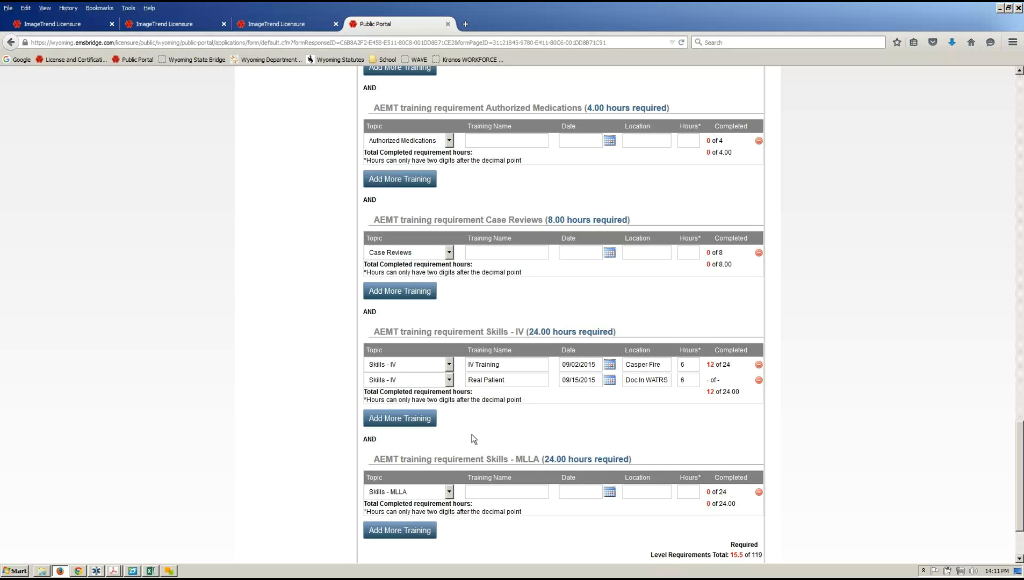
scroll(473, 438, down, 3)
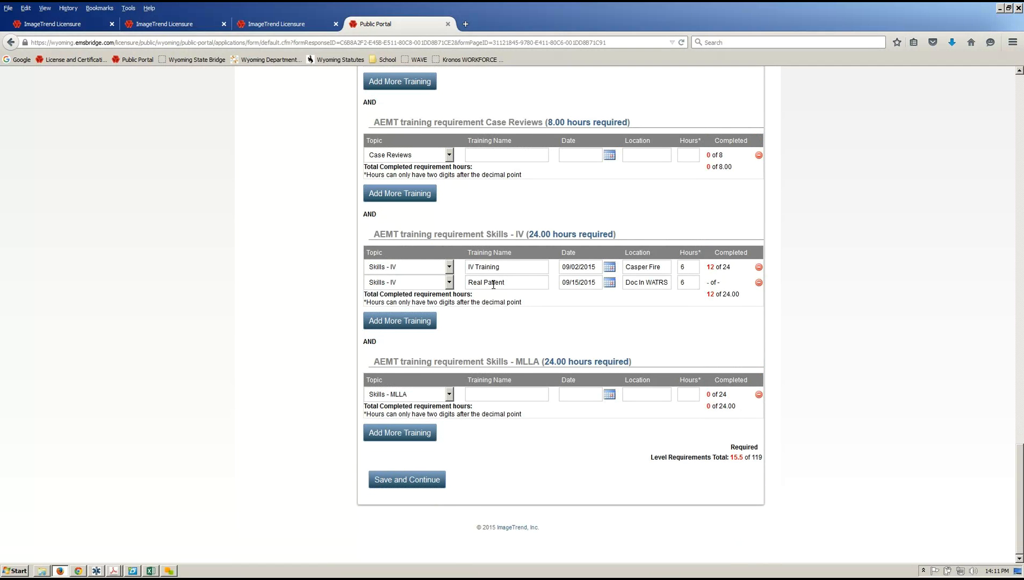
scroll(584, 394, up, 5)
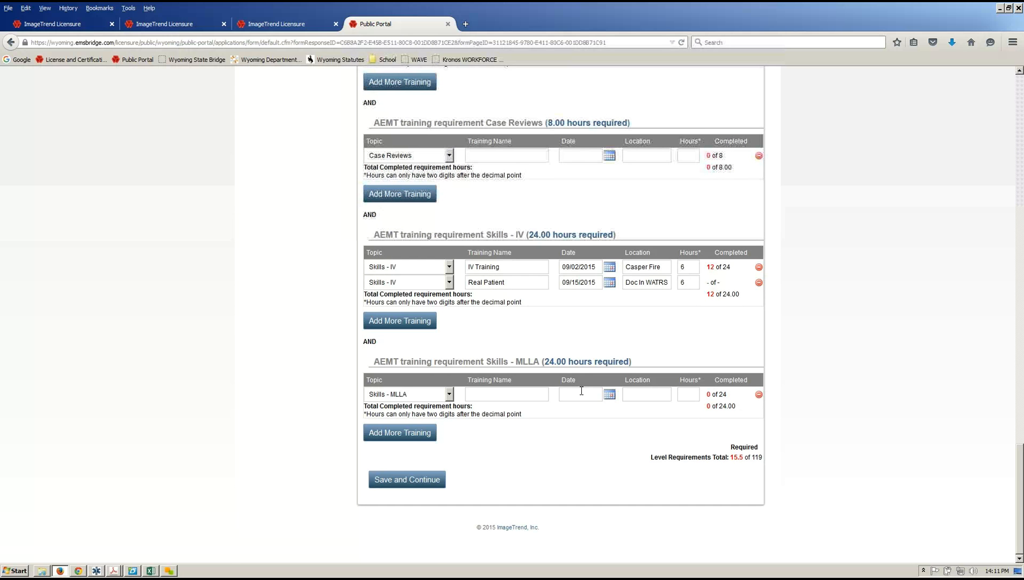
scroll(585, 396, up, 20)
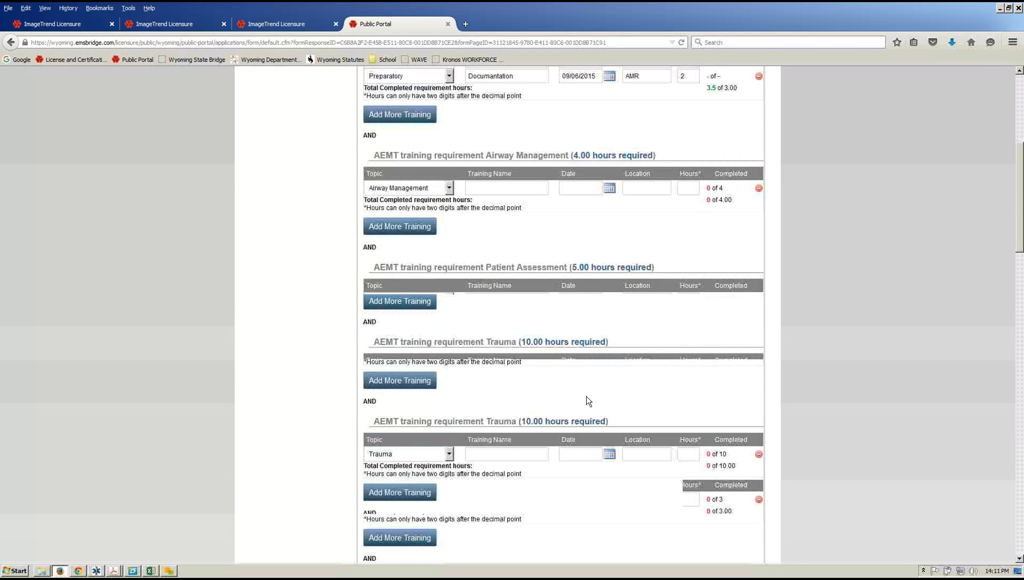
scroll(586, 397, down, 15)
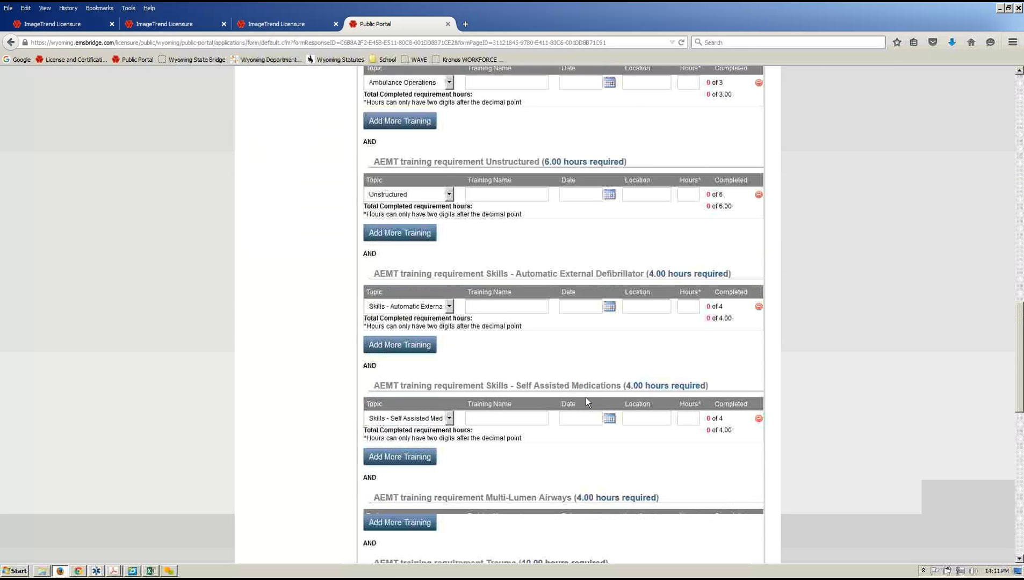
scroll(586, 397, down, 10)
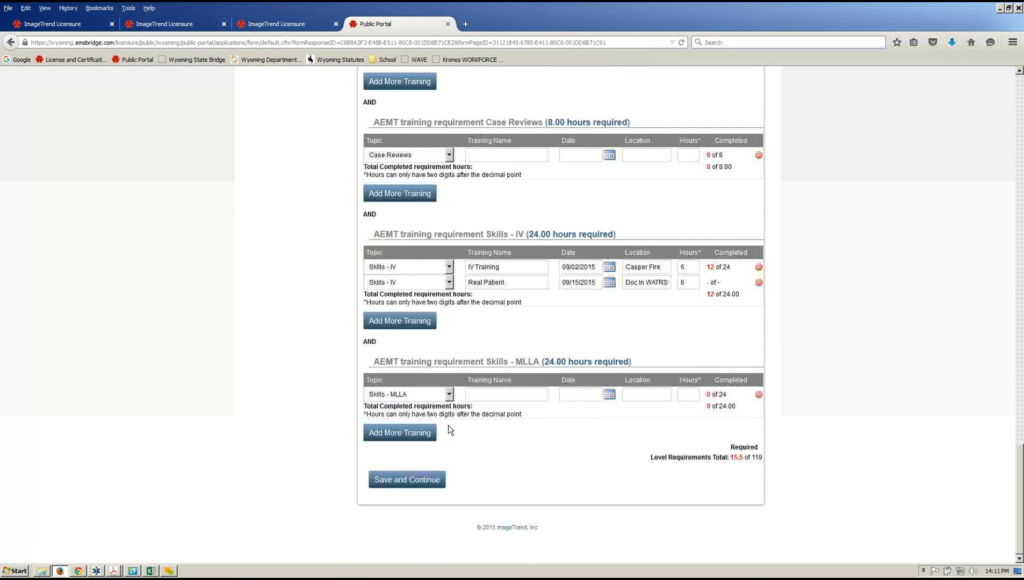
Save the entered trainings and continue to the supporting documentation page.
click(401, 483)
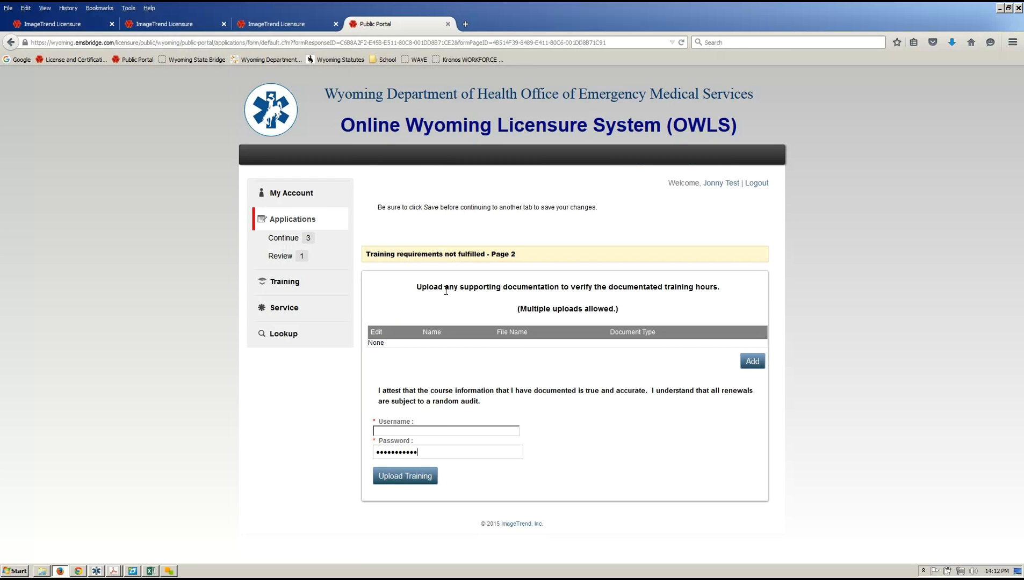
Upload DOC003.pdf named 'Training Roster' with document type Continuing Education.
click(751, 363)
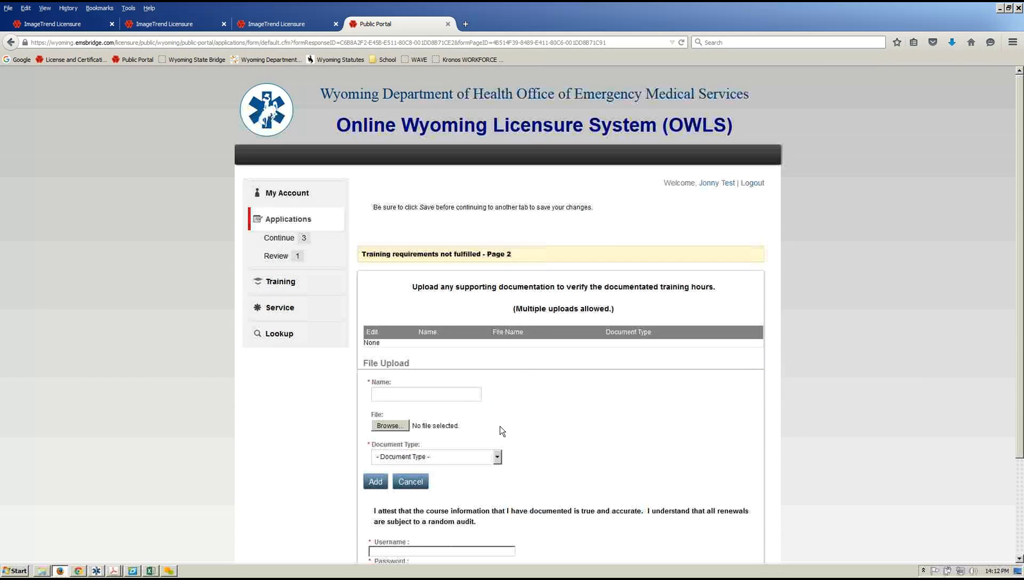
click(452, 392)
text(Training Roster)
key(Tab)
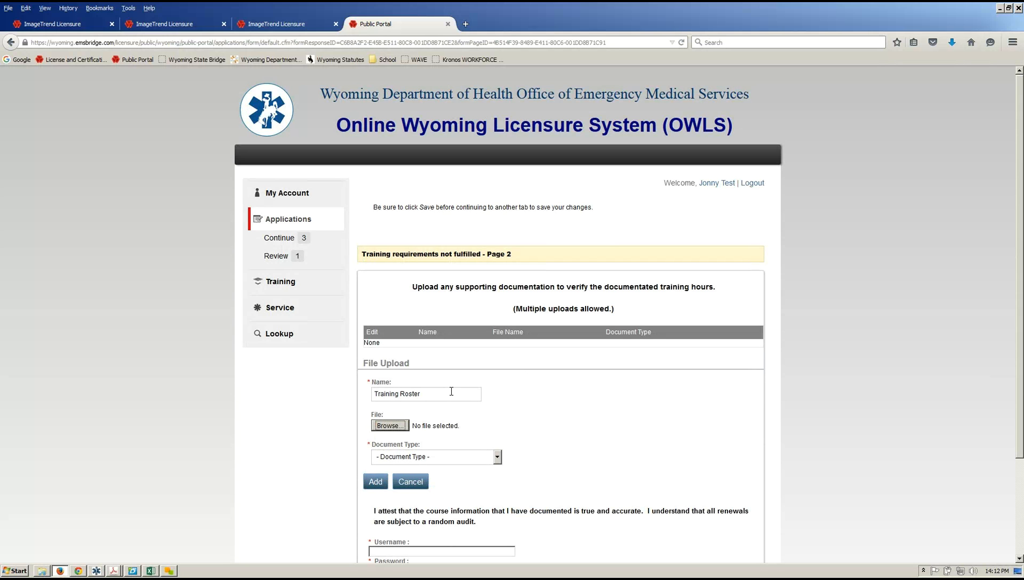
click(388, 426)
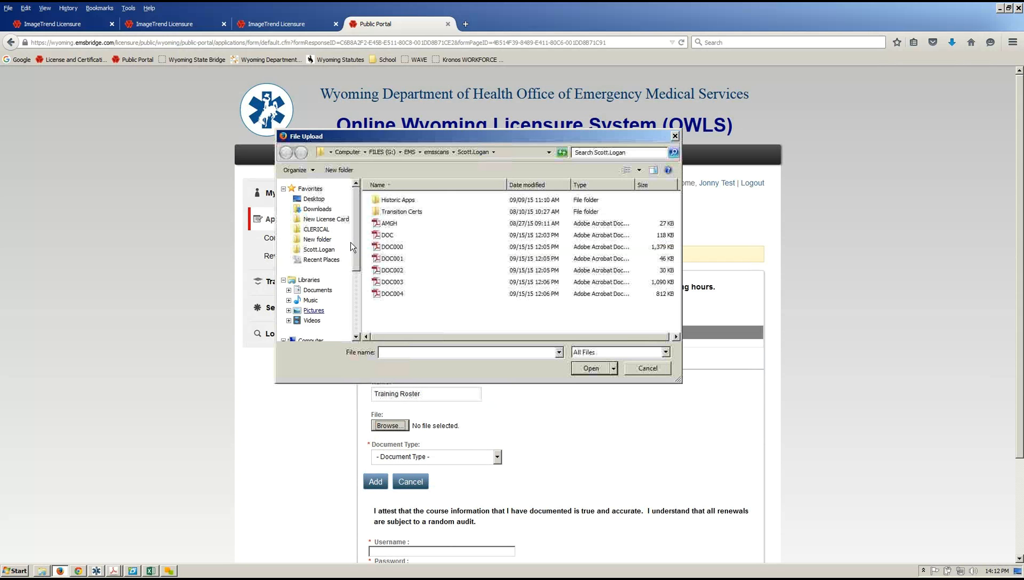
double_click(387, 283)
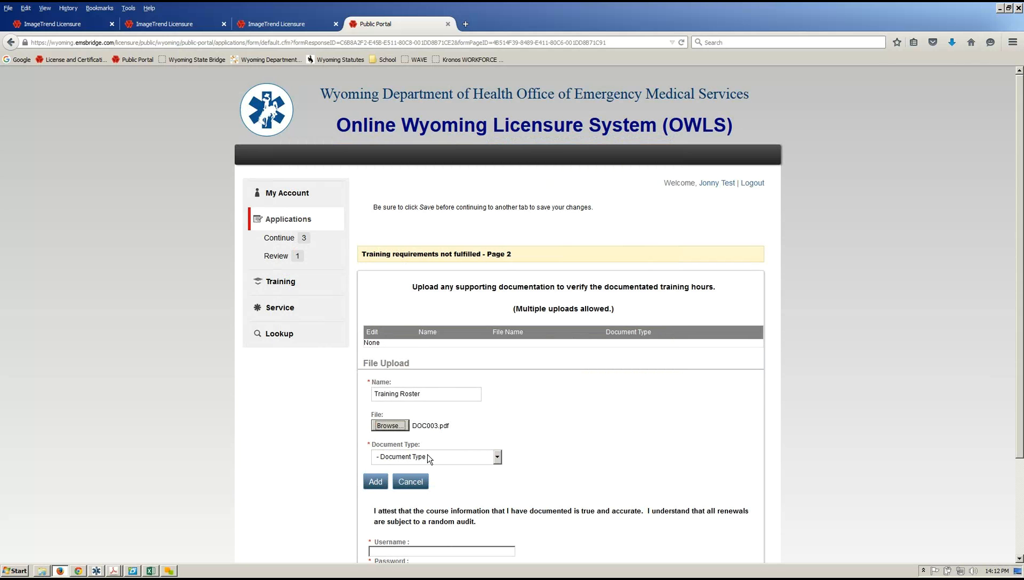
click(427, 454)
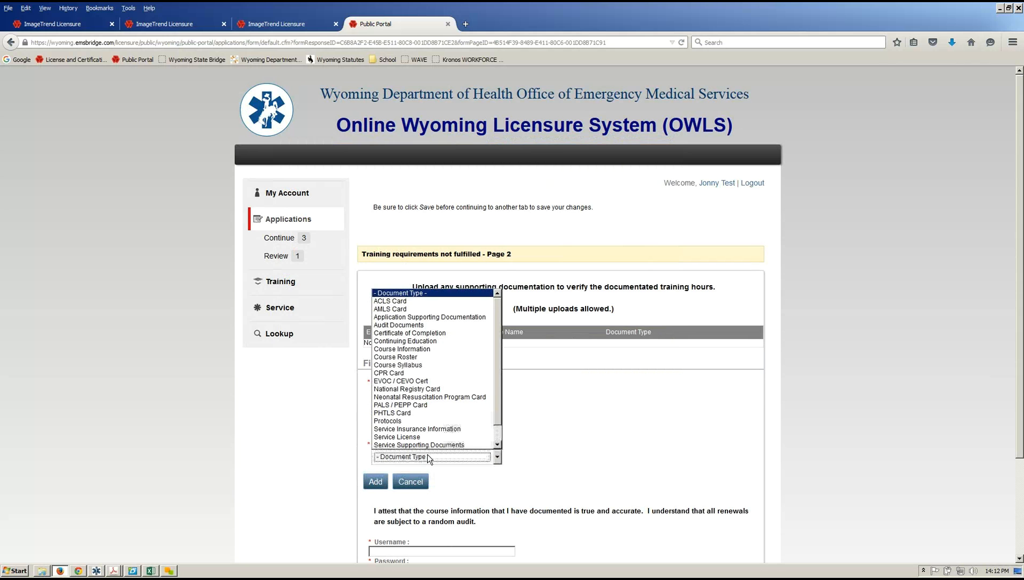
click(413, 342)
click(375, 482)
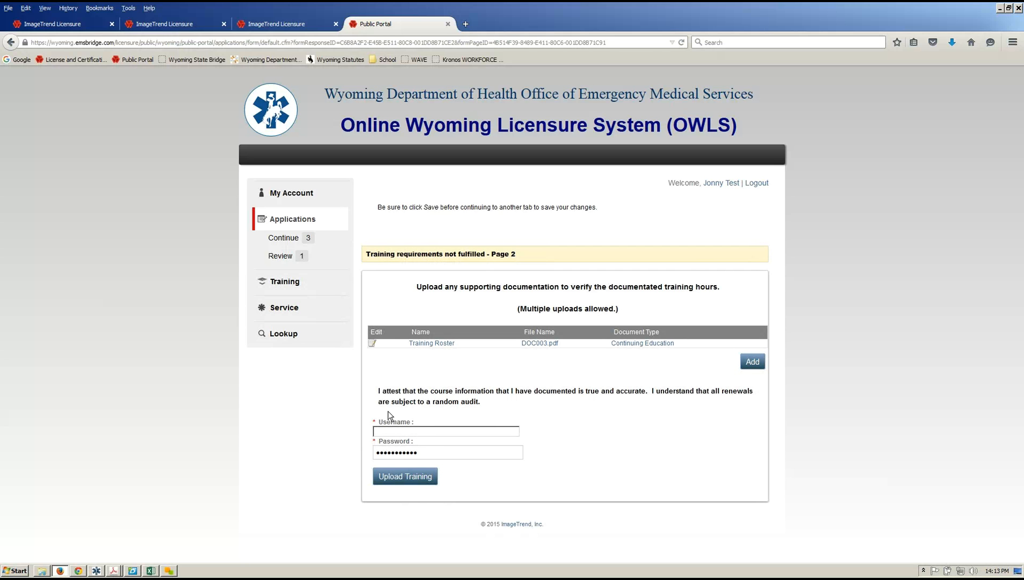
Sign the attestation with the account username and password, then request Upload Training submission.
triple_click(411, 391)
key(Tab)
key(BackSpace)
text(***)
key(BackSpace)
key(BackSpace)
key(BackSpace)
text(*******)
key(Tab)
key(Return)
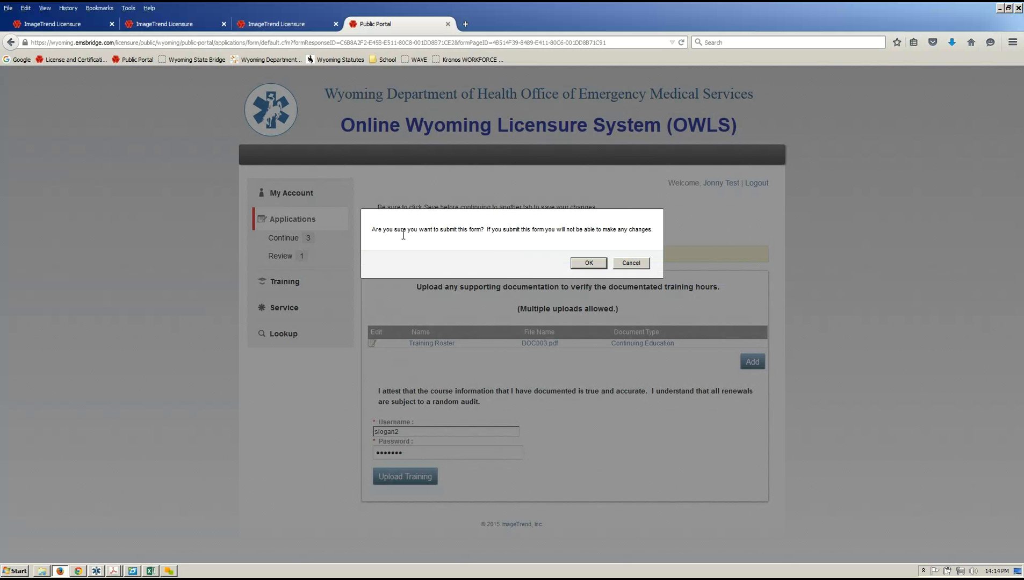
Confirm submitting the training upload, leaving 2 forms to complete.
click(589, 263)
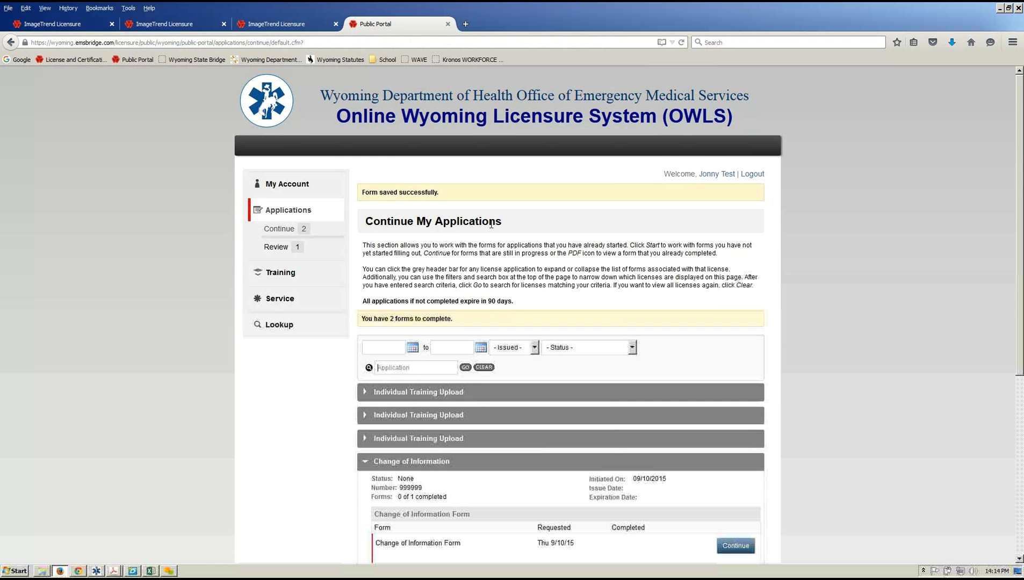
Go to the Find Training Courses page under Training.
click(272, 280)
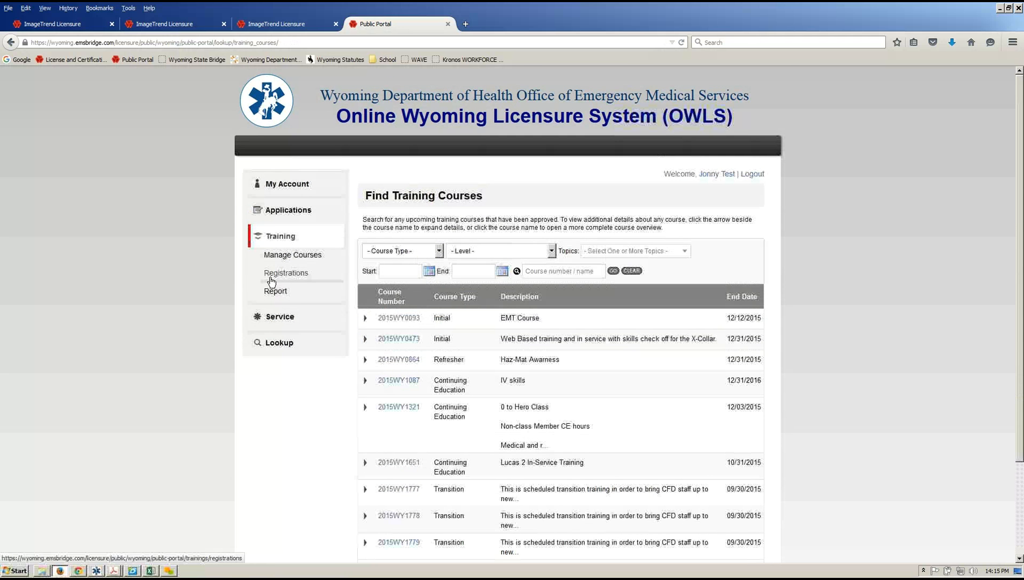
Open My Training Report for 09/15/2013–09/15/2015 and select its Date Range start field.
click(274, 296)
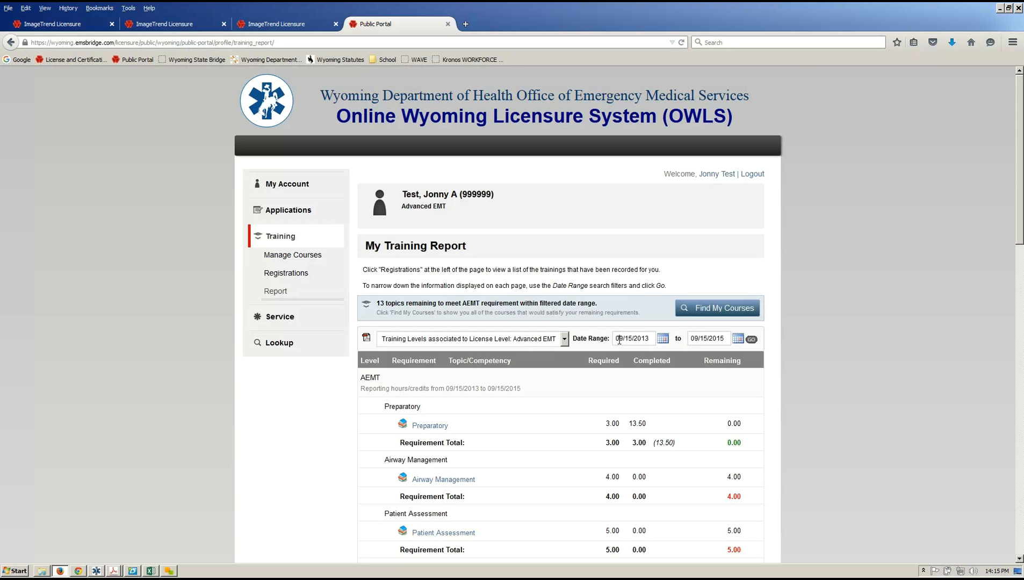
triple_click(619, 340)
click(641, 337)
Scroll through the AEMT requirements to the Level Requirements Total (88.00 hours remaining), then back up.
scroll(535, 405, down, 5)
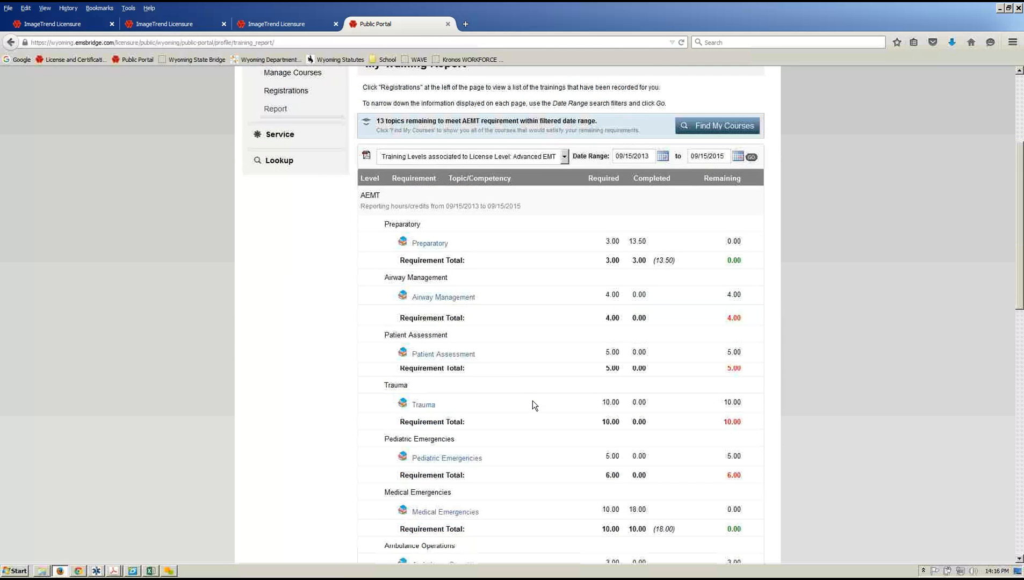
scroll(535, 404, down, 3)
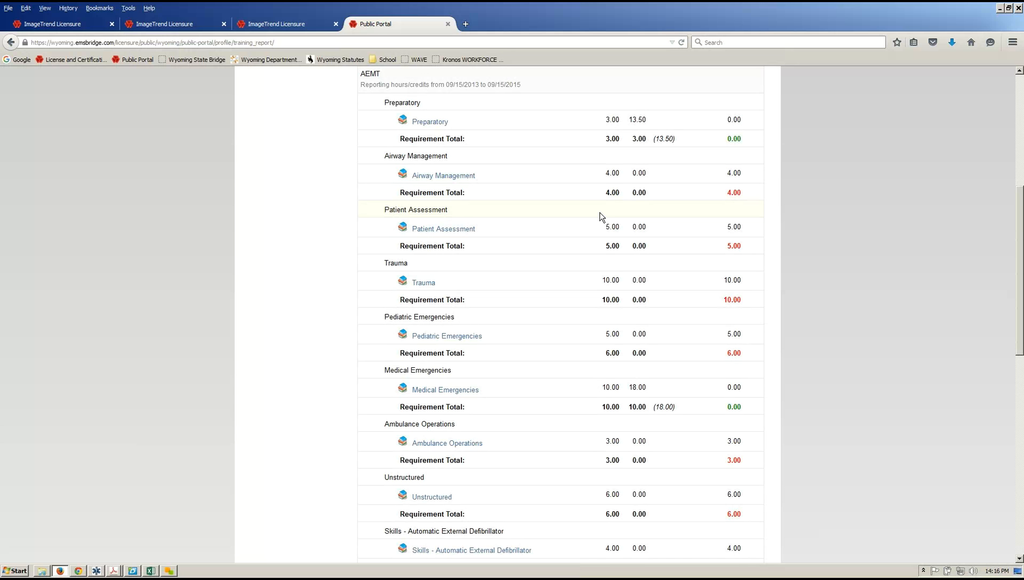
scroll(353, 156, up, 2)
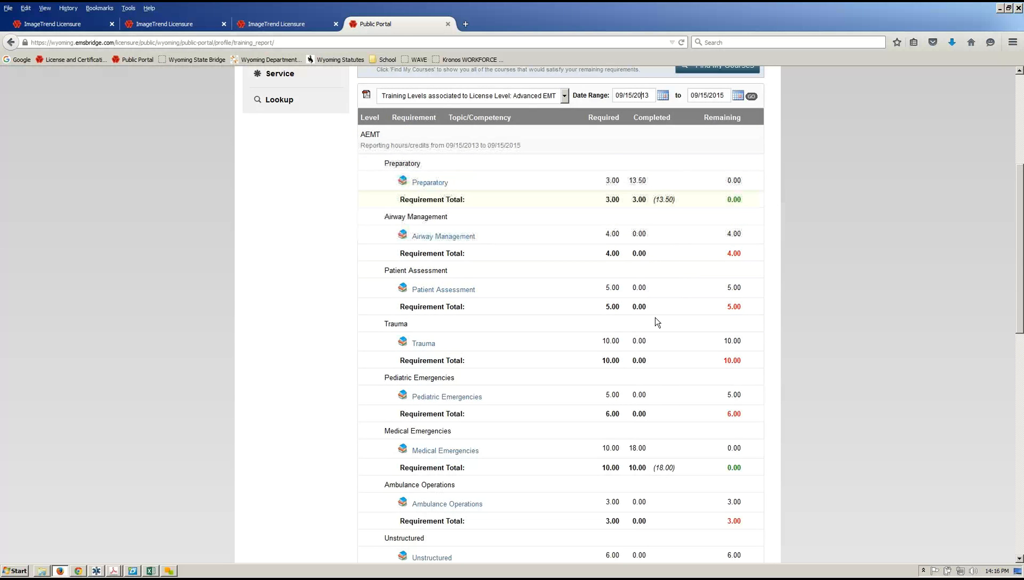
scroll(669, 269, down, 5)
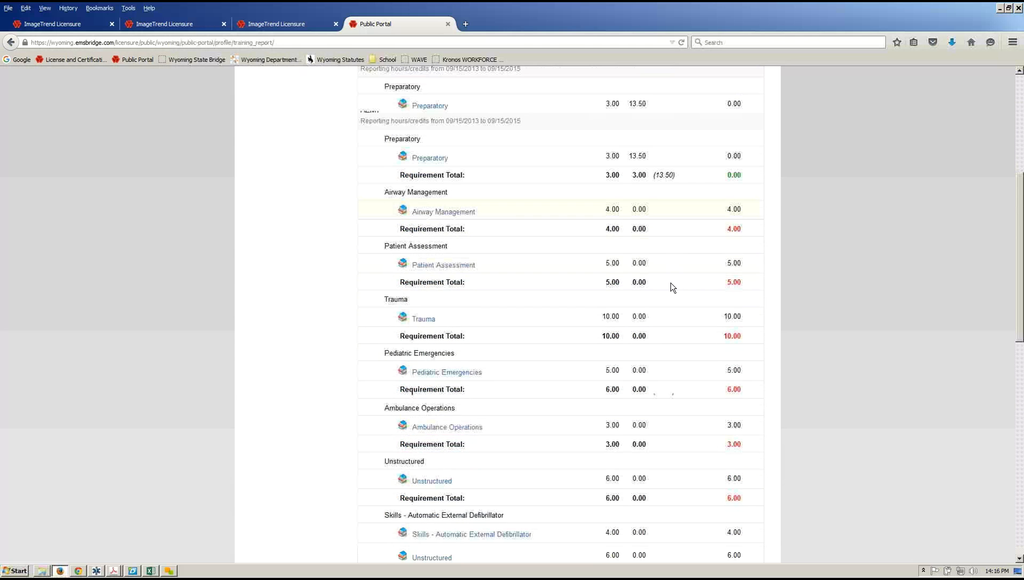
scroll(678, 454, down, 5)
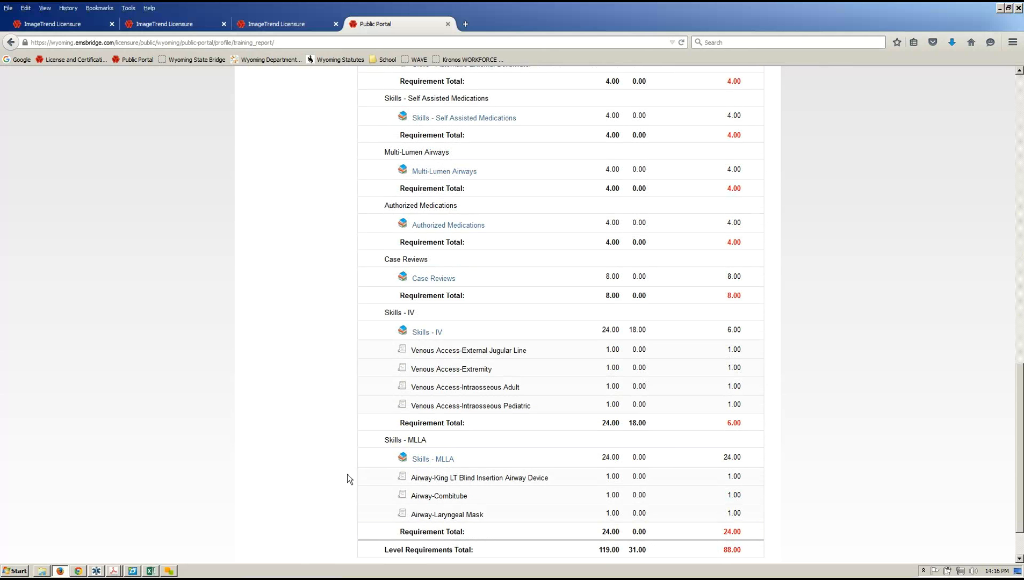
scroll(383, 463, down, 2)
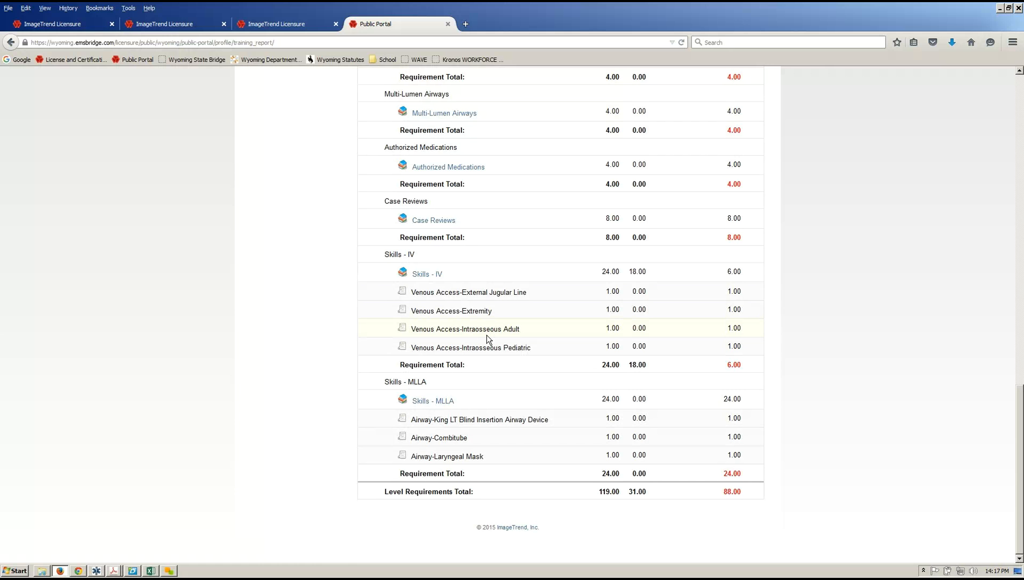
scroll(312, 301, up, 5)
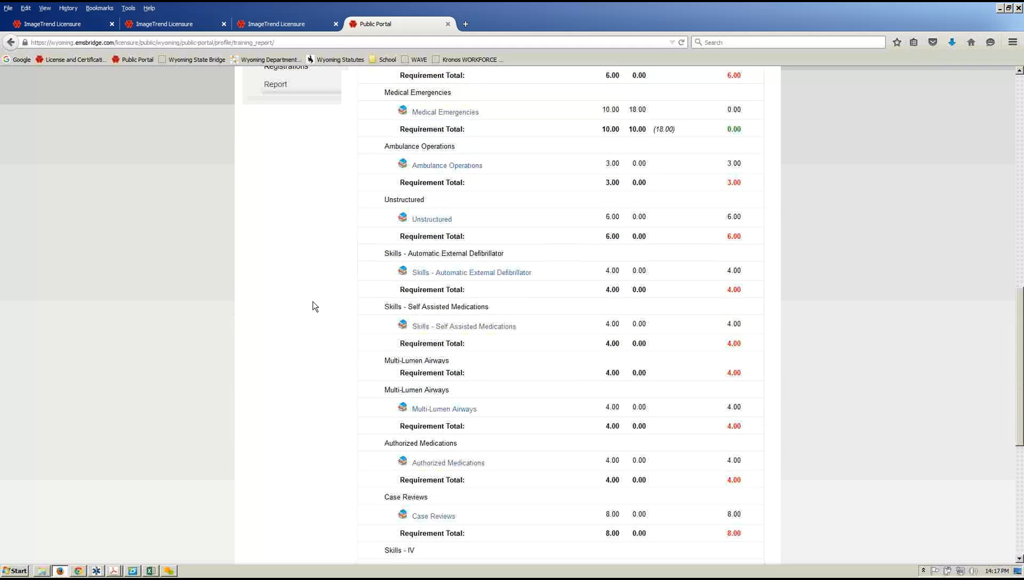
scroll(316, 307, up, 8)
Open the CEH training hours PDF, page through all three pages, then return to My Training Report.
click(366, 222)
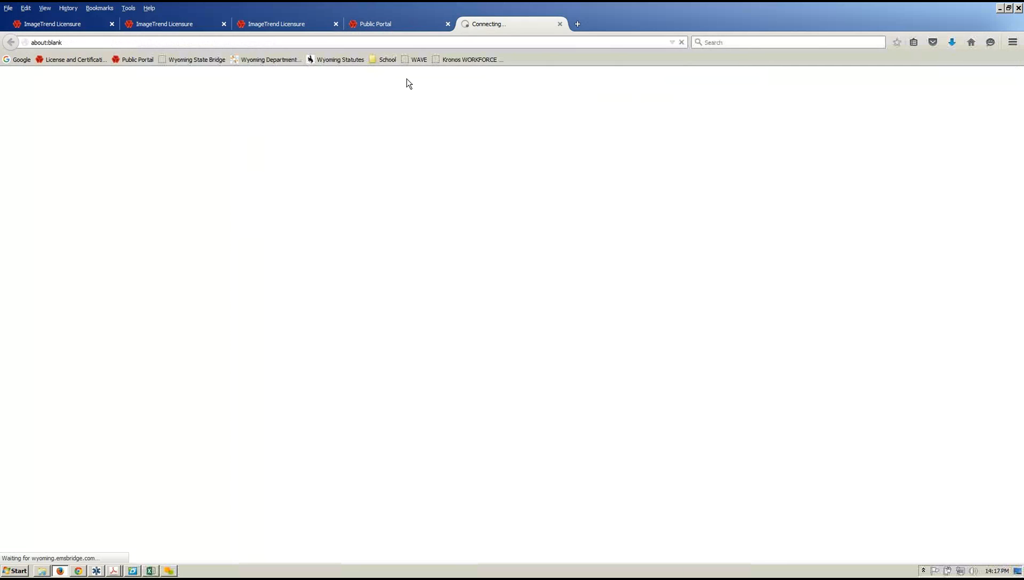
click(397, 24)
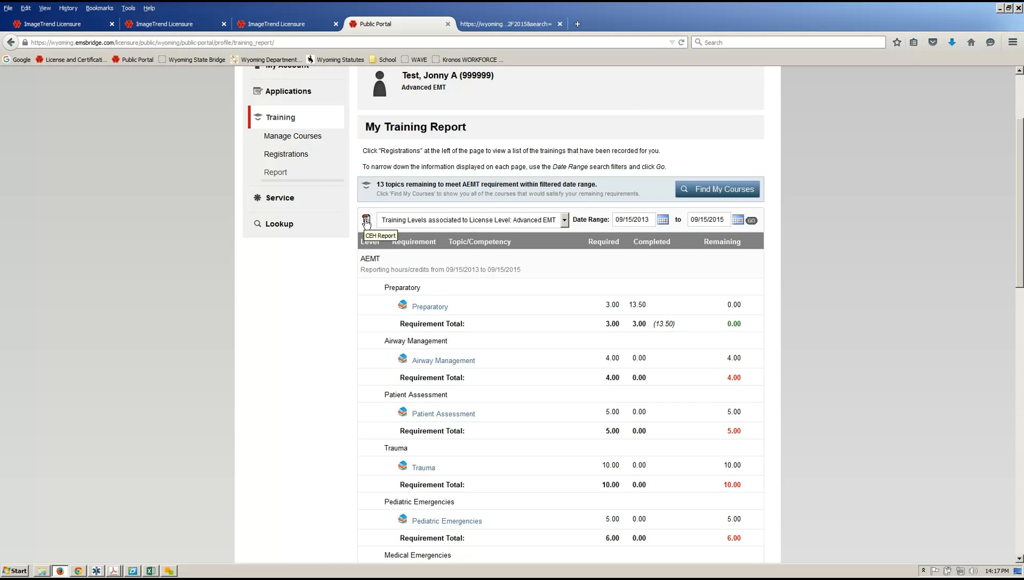
click(500, 26)
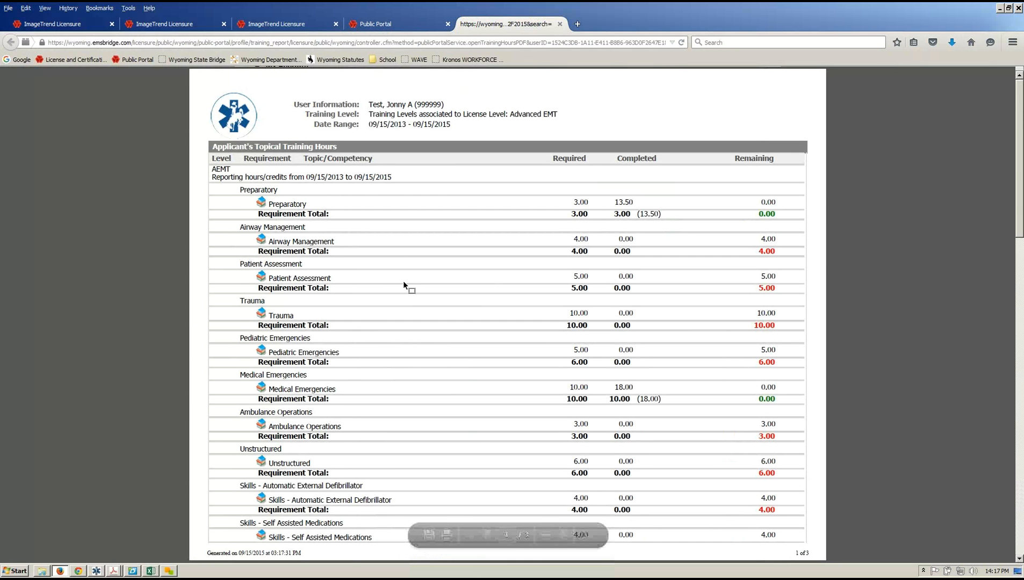
scroll(405, 291, down, 15)
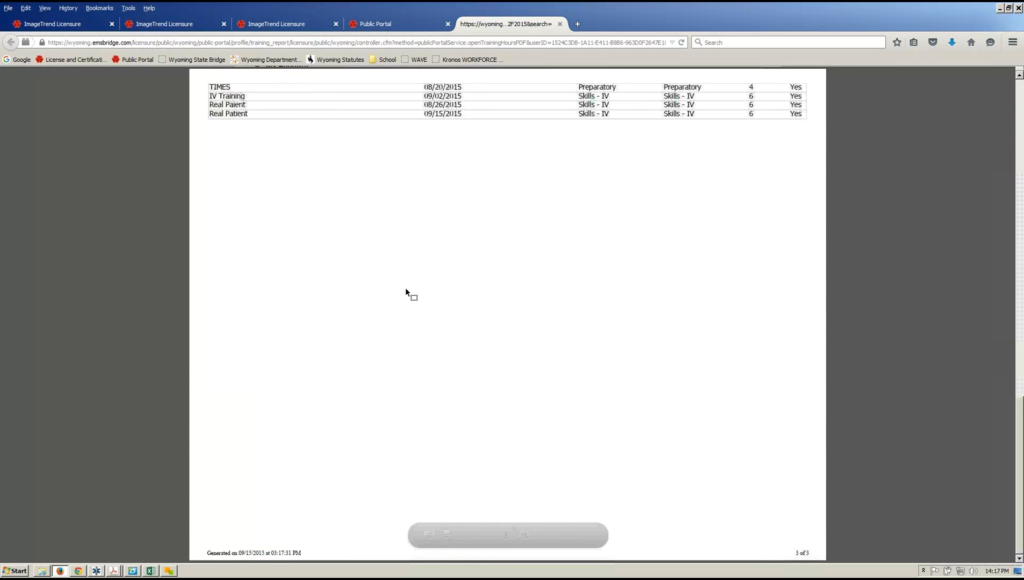
scroll(405, 291, up, 5)
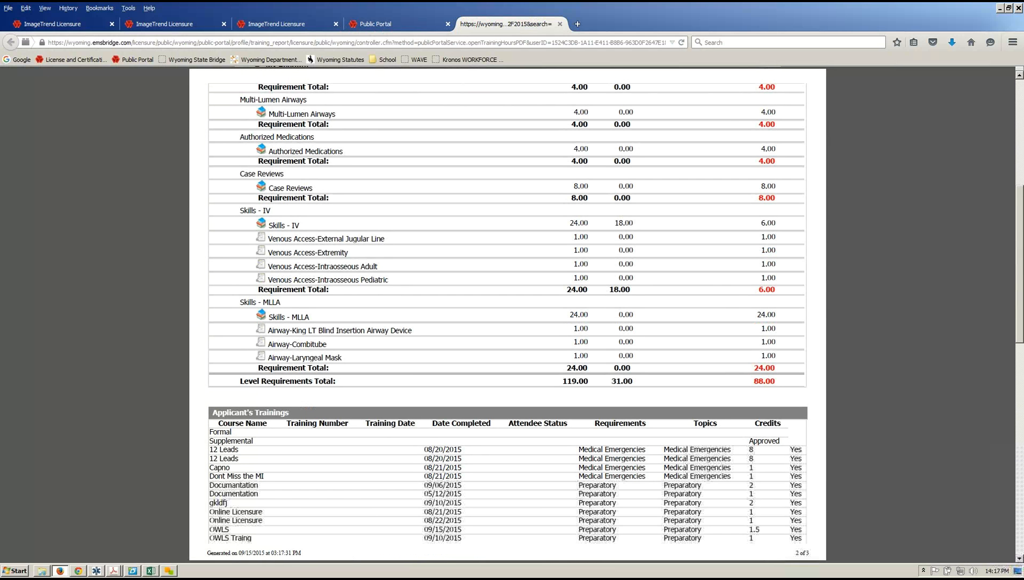
click(1019, 371)
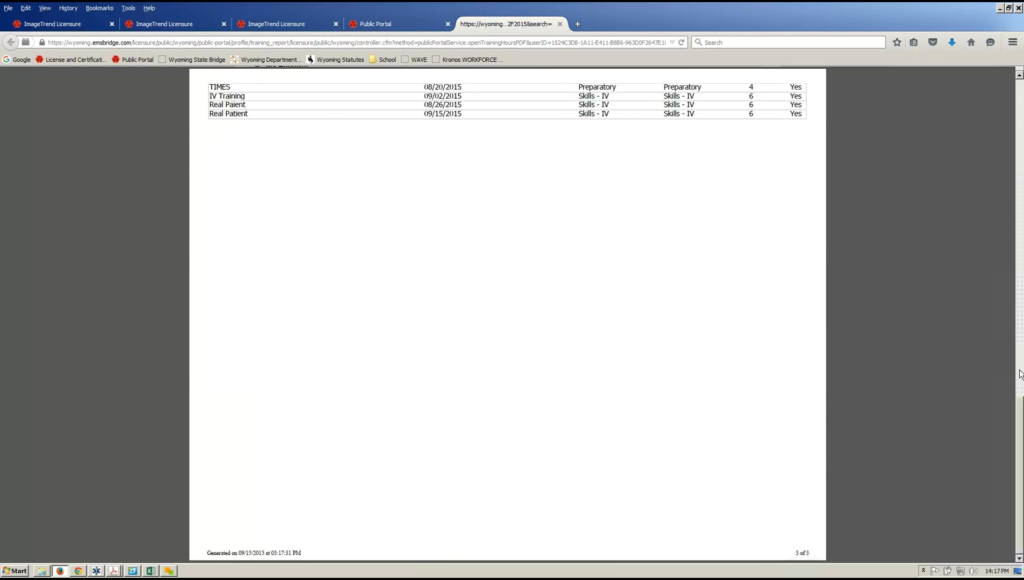
click(1019, 370)
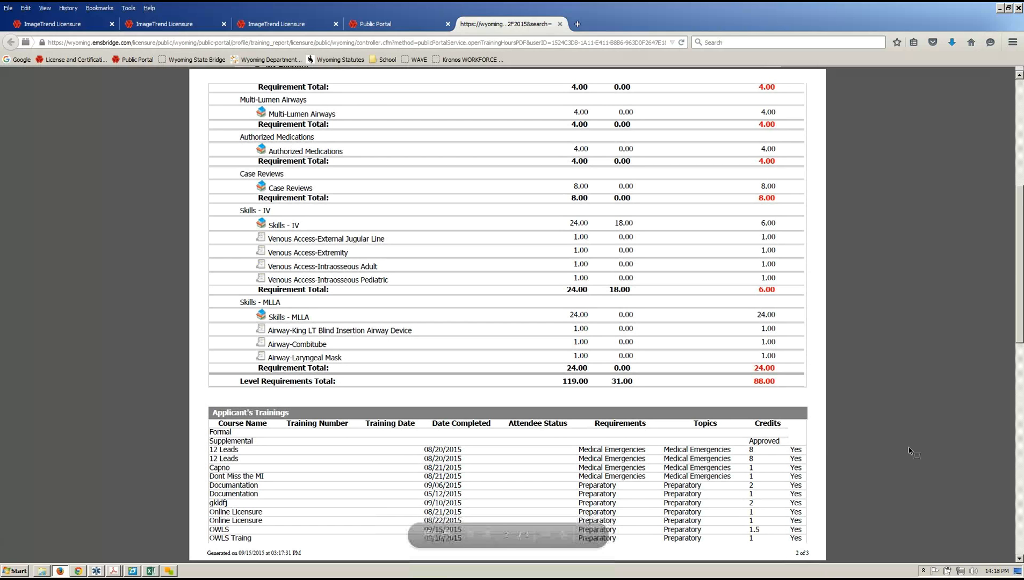
click(1019, 507)
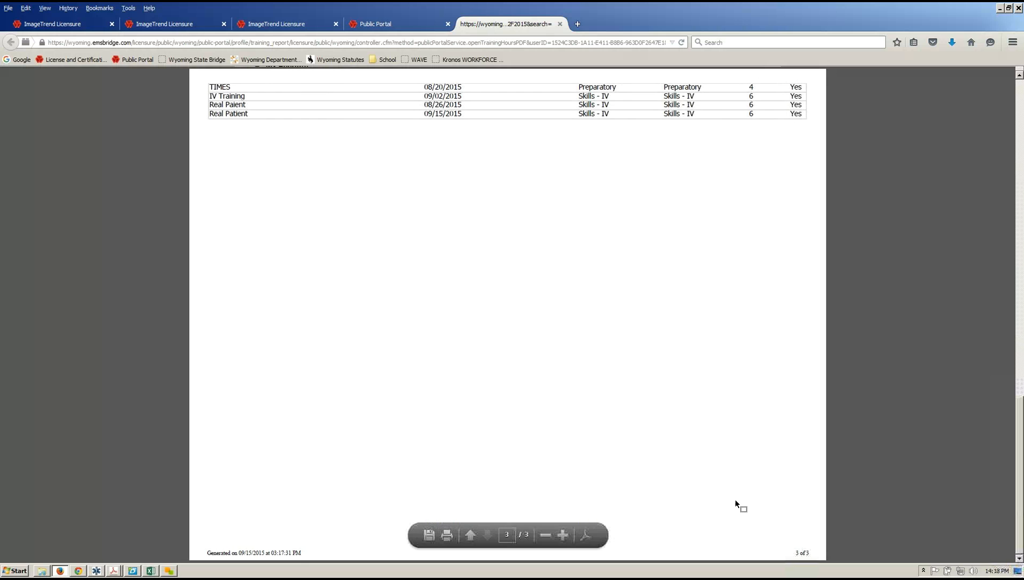
click(400, 27)
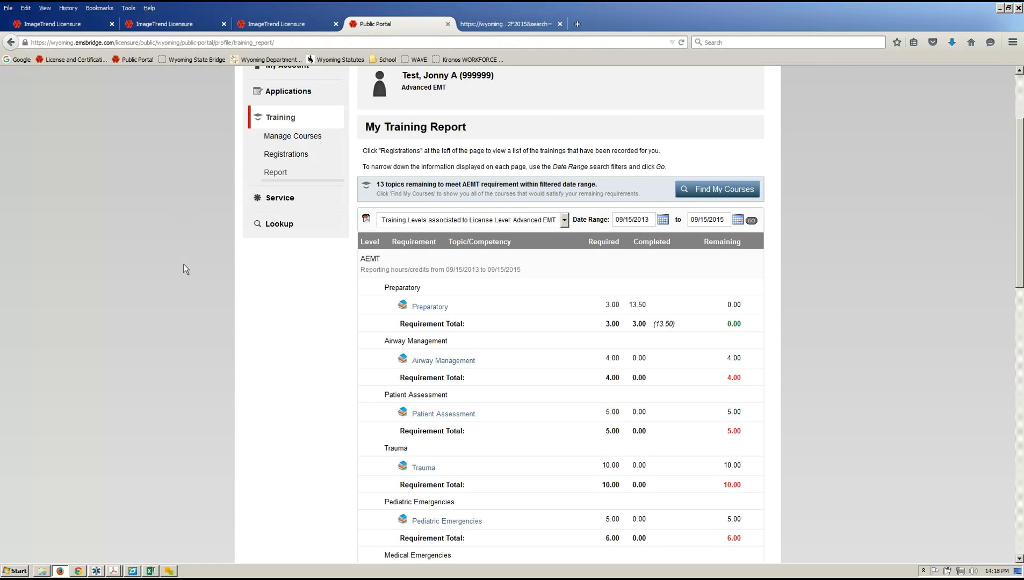
Open Training Registrations from the sidebar.
click(289, 155)
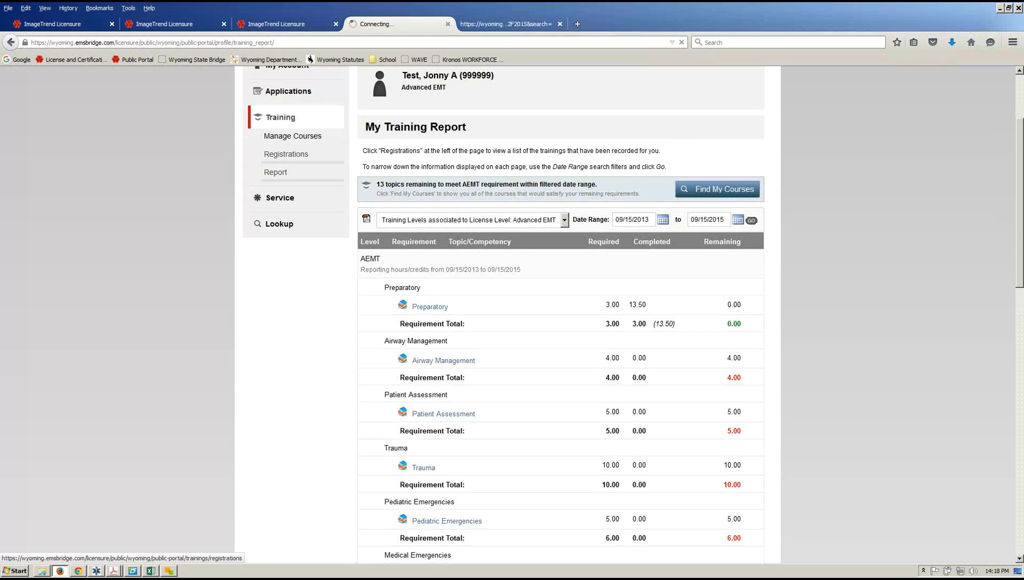